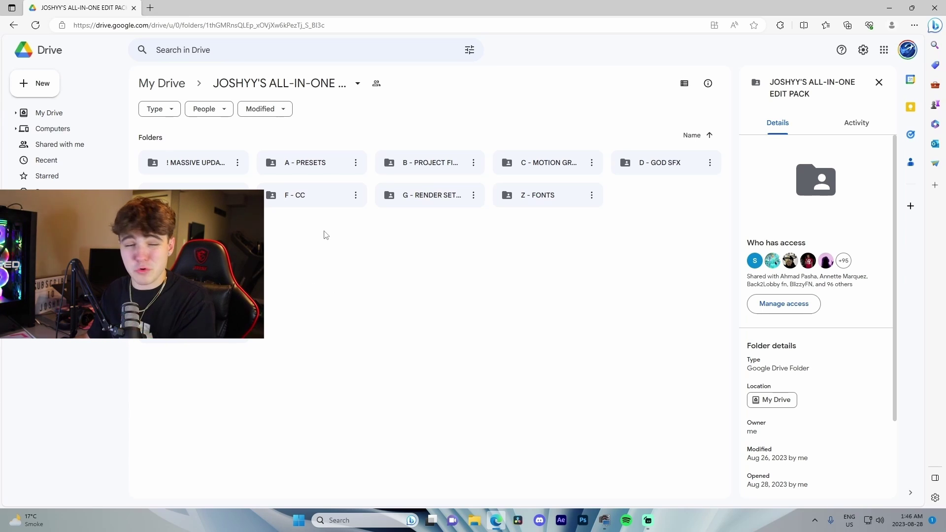
double_click(313, 165)
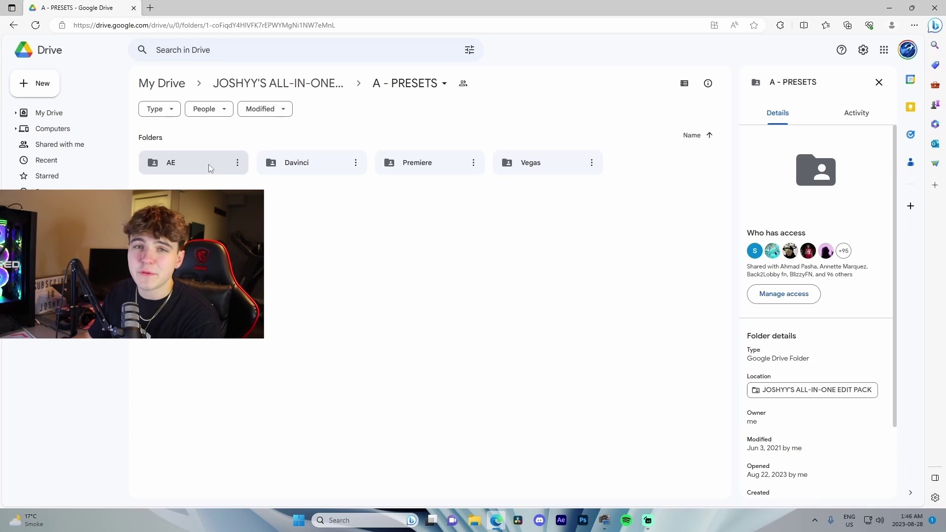
double_click(325, 170)
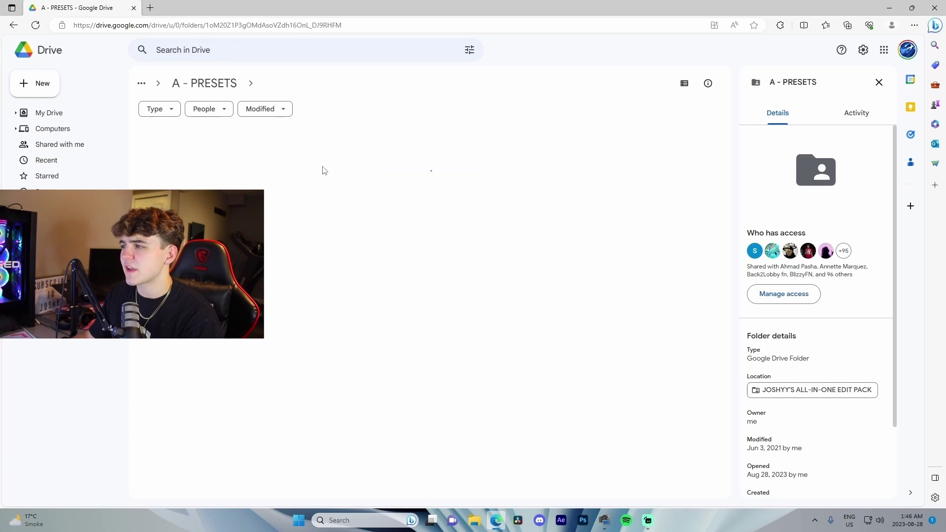
double_click(197, 162)
double_click(425, 170)
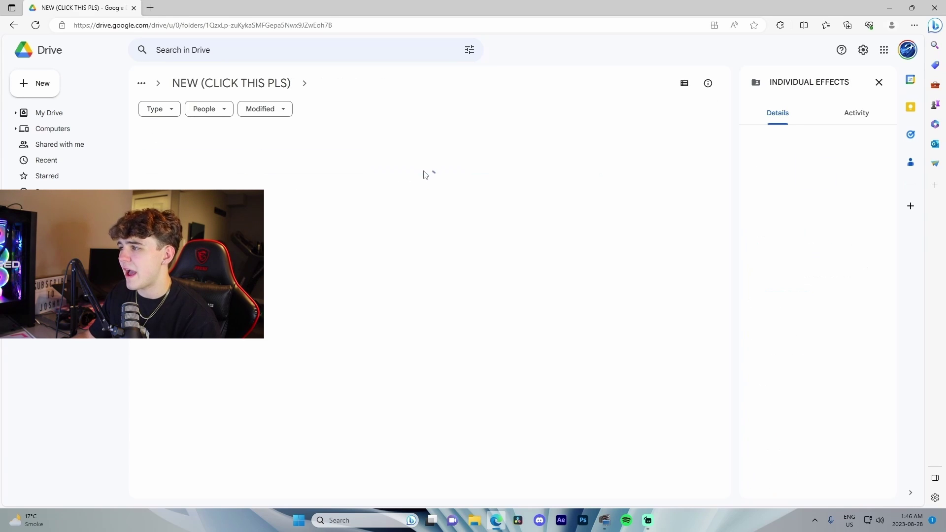
key(alt+Left)
double_click(302, 161)
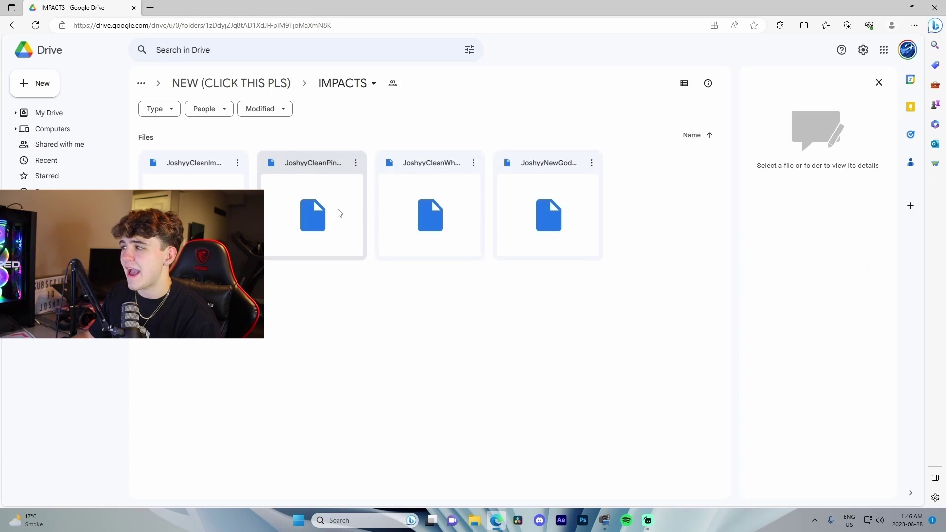
key(alt+Left)
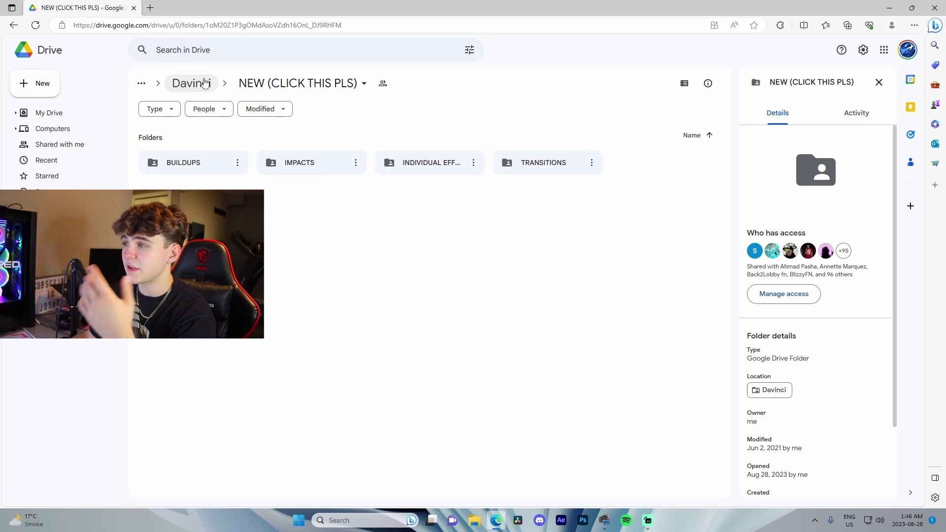
click(205, 83)
key(alt+Left)
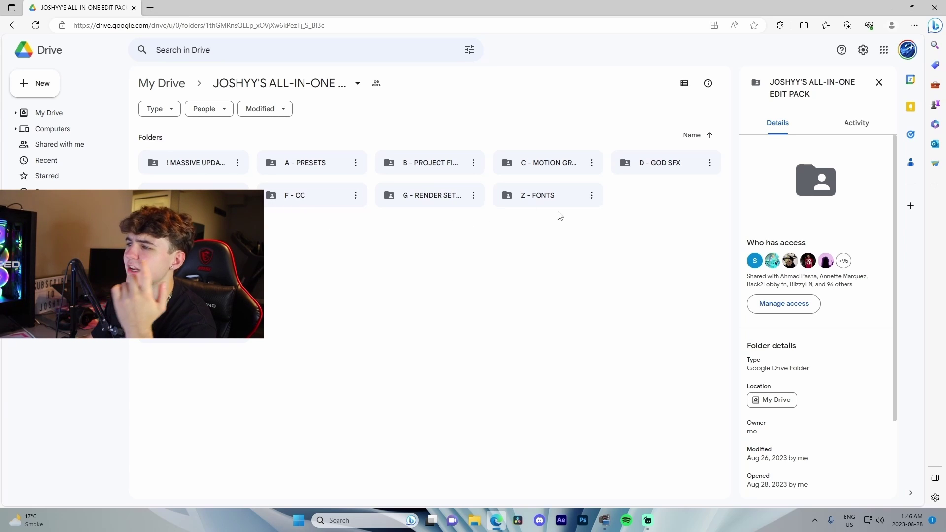
- Open the MASSIVE UPDATE folder in Drive and launch DaVinci Resolve to its Project Manager
double_click(220, 166)
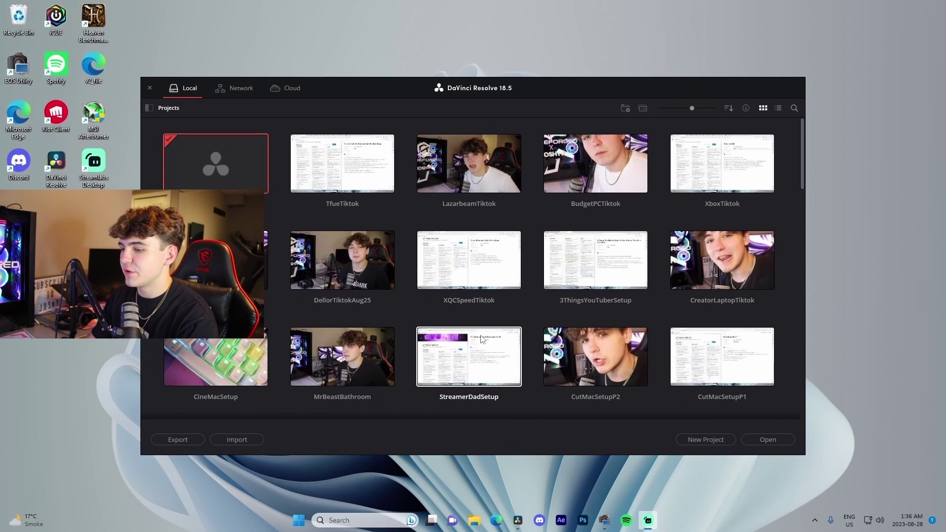
- Create a new project named Fortnite MontageSample
click(696, 440)
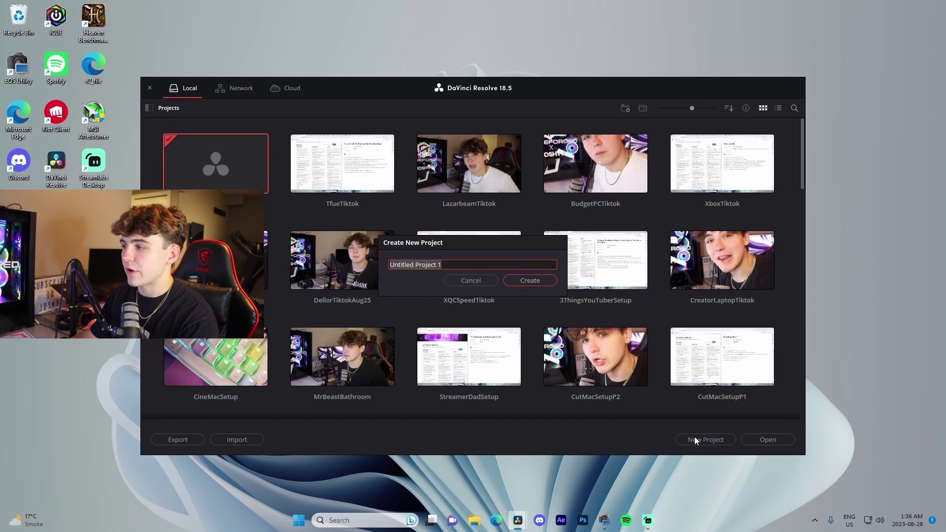
text(Fortnite MontageSample)
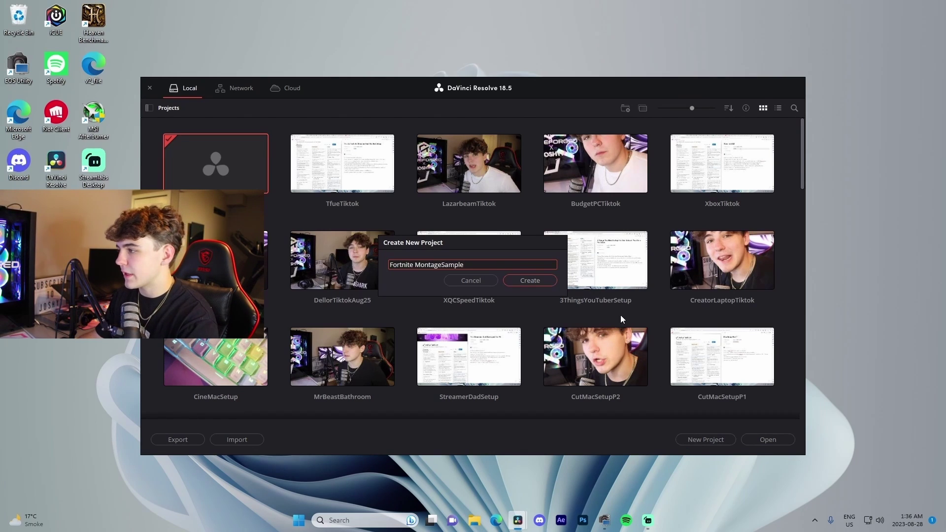
click(527, 280)
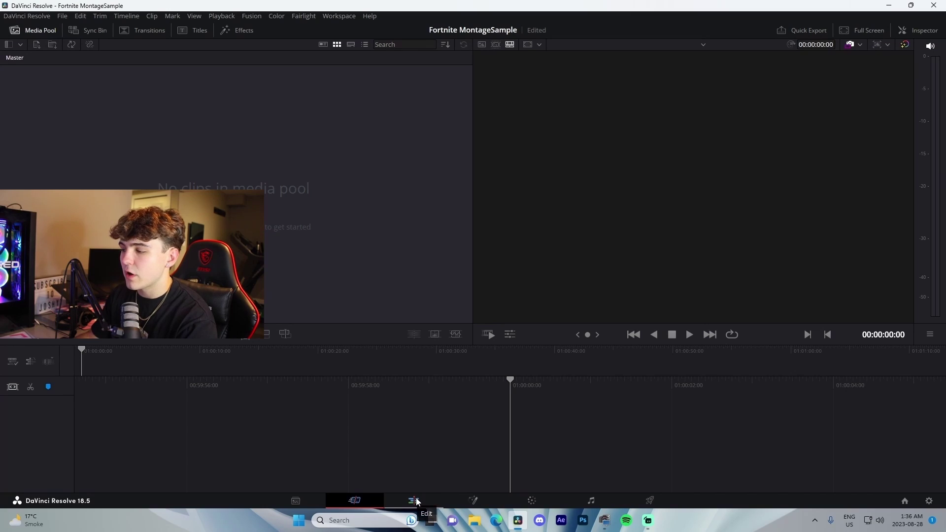
- On the Edit page, set the timeline frame rate to 60 fps in Project Settings
click(414, 500)
click(62, 15)
click(69, 183)
click(460, 198)
click(463, 309)
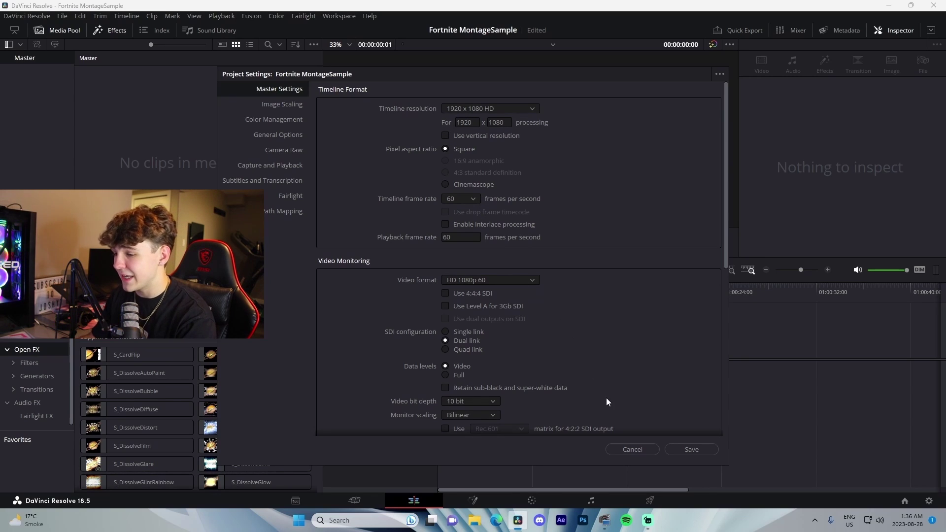
- Save the 60 fps project settings and select all three clips in the Fortnite Clips folder
click(691, 450)
click(474, 521)
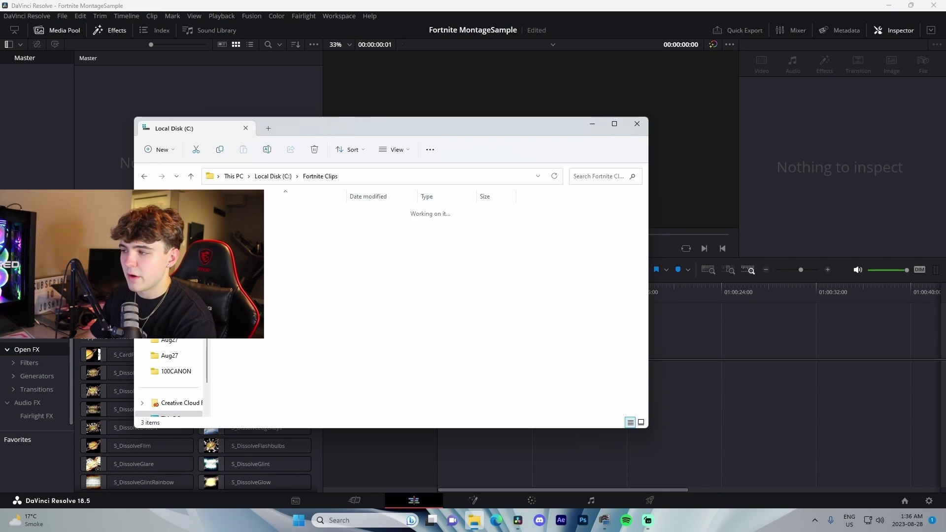
drag(407, 295, 124, 155)
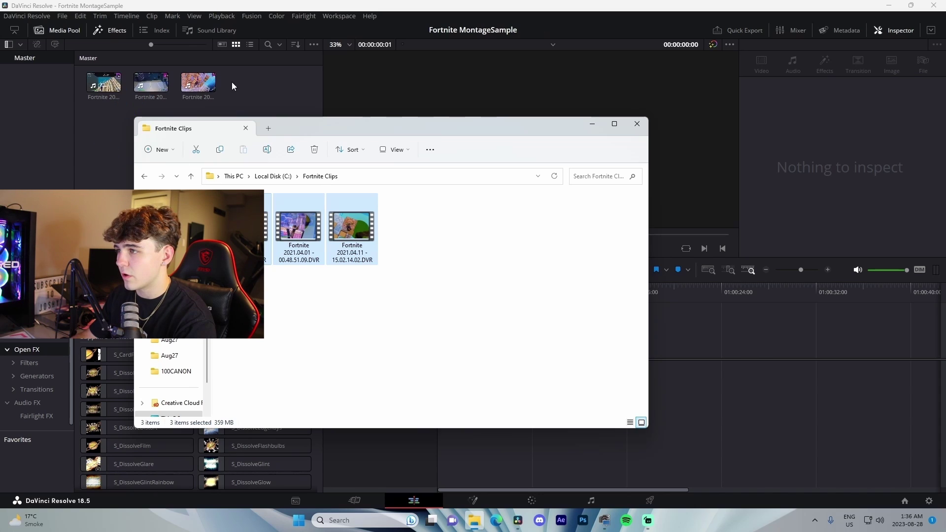
click(110, 120)
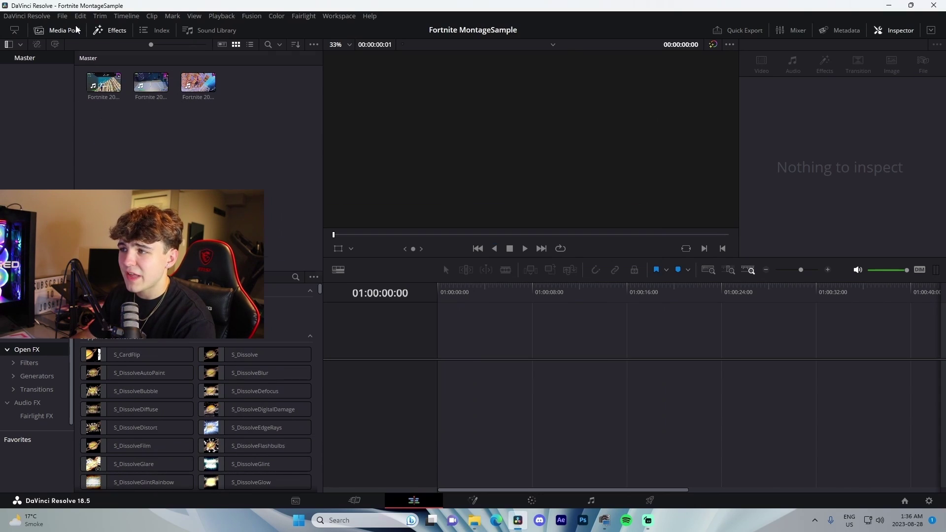
- Hide and reshow the Media Pool and Effects Library panels
click(61, 30)
click(110, 30)
click(63, 30)
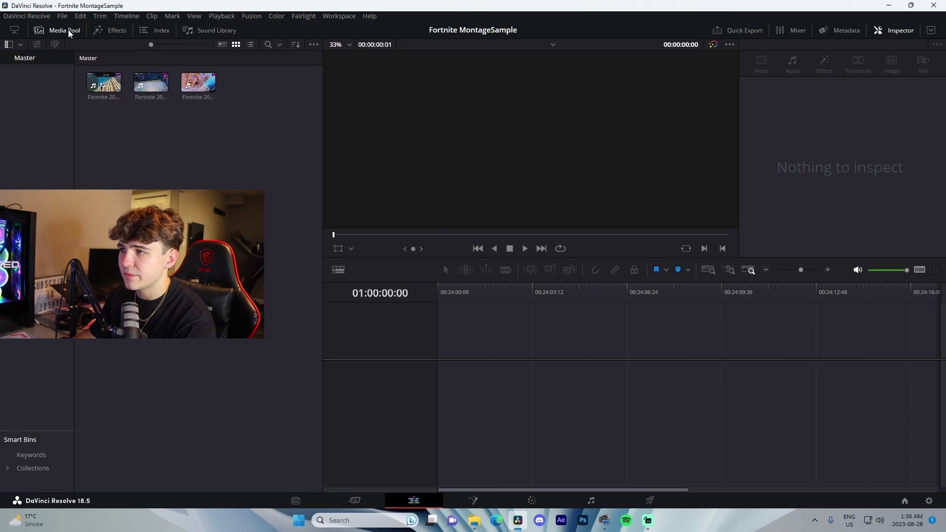
click(98, 30)
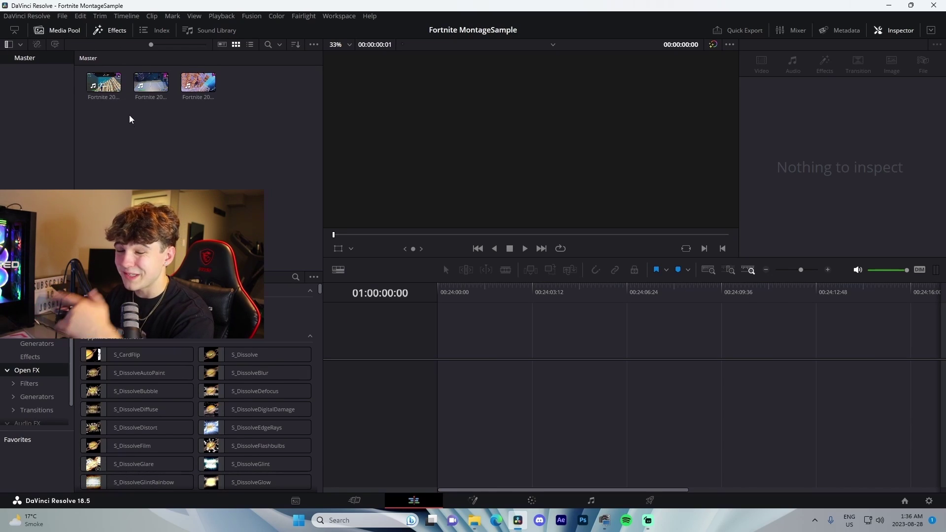
- Bring File Explorer back up and open the Music folder
click(475, 521)
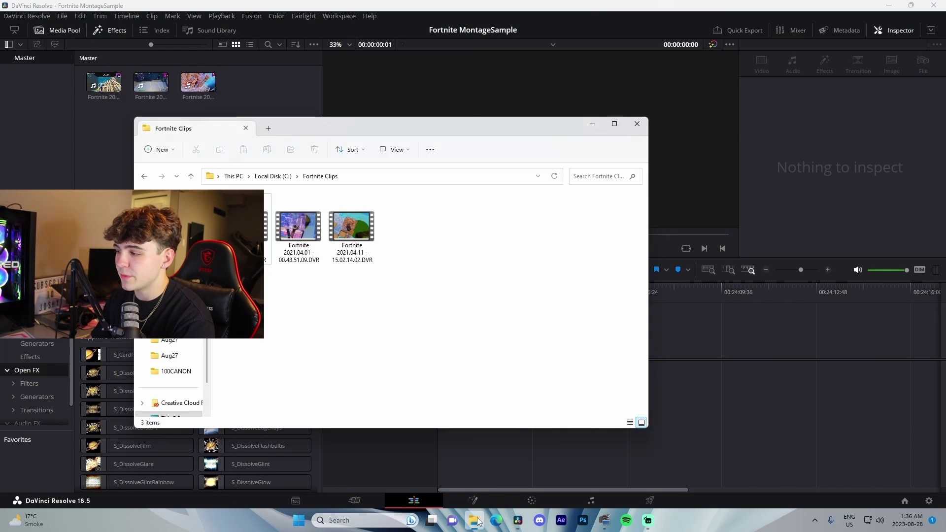
scroll(179, 356, up, 2)
click(179, 355)
scroll(179, 356, down, 3)
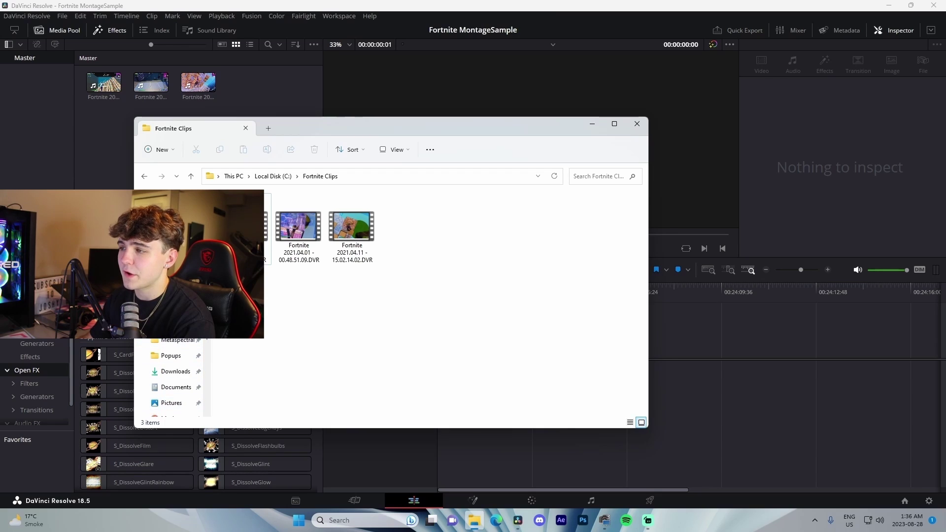
- Add the Satisfaction Lyrics mp3 to the Media Pool and place it on a new timeline
drag(270, 339, 458, 414)
click(766, 270)
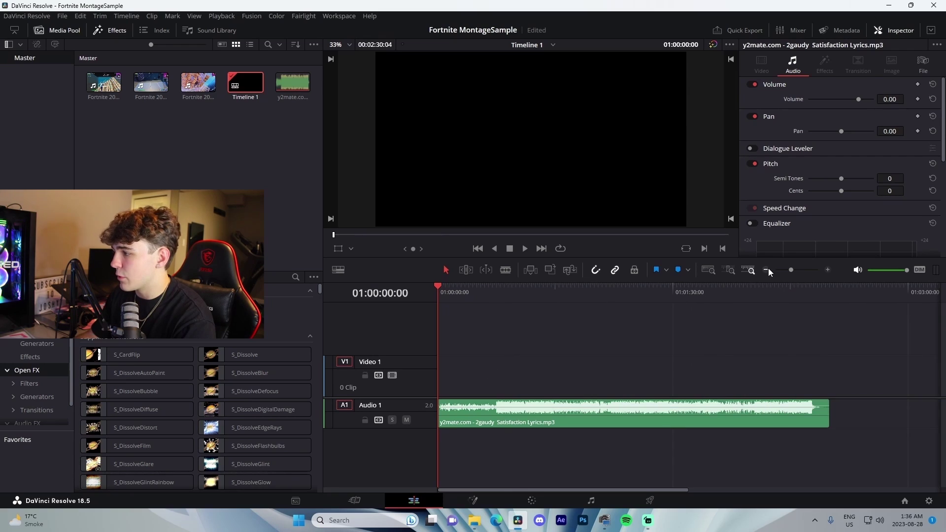
click(825, 270)
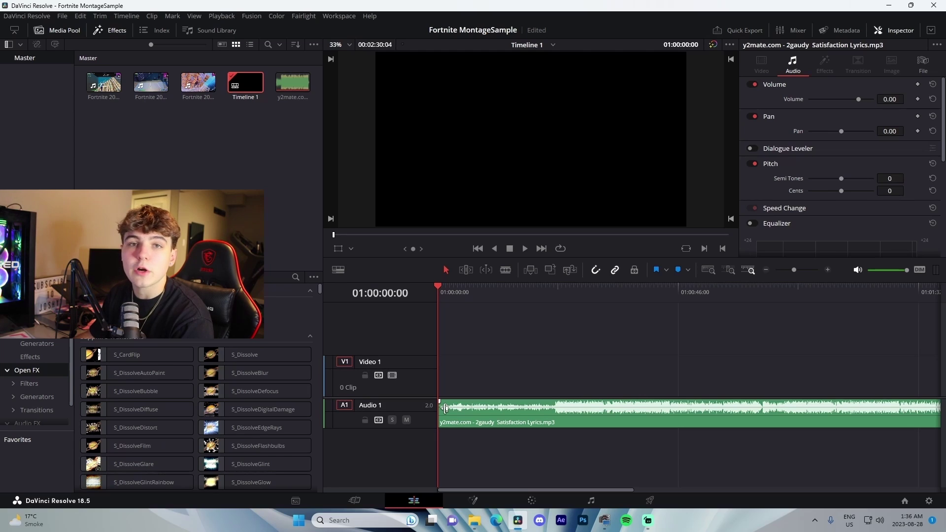
- Trim the song's head and cut it at about 25 seconds, deleting the remainder
drag(445, 409, 488, 422)
key(b)
click(570, 409)
key(a)
click(613, 415)
key(Delete)
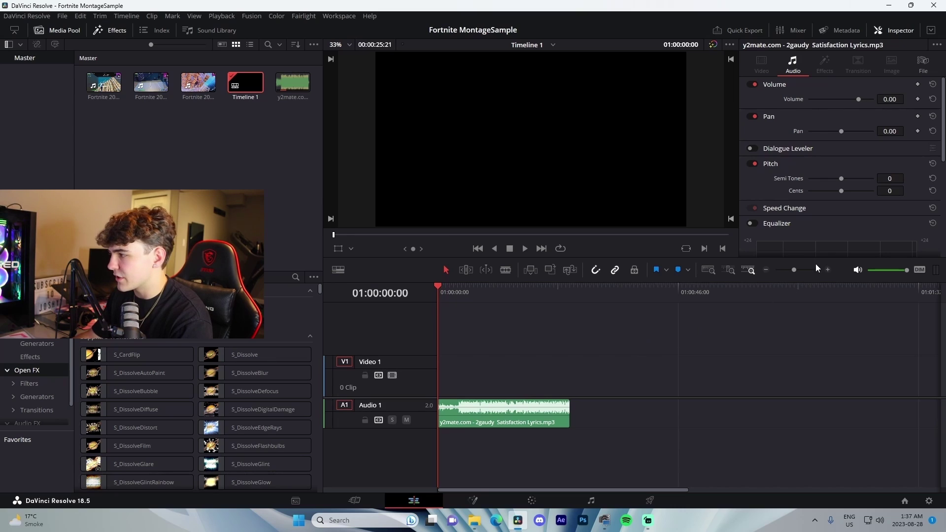
- Play the song back and park the playhead at 01:00:03:57
key(space)
click(828, 270)
click(828, 270)
click(828, 270)
drag(607, 290, 603, 289)
- Place the first beat marker on the song clip rather than the ruler
click(828, 270)
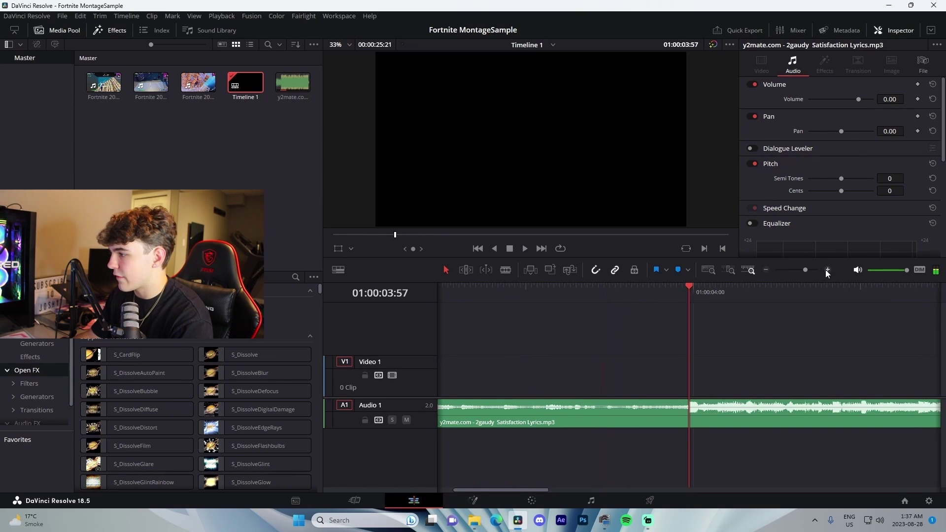
click(766, 270)
key(m)
key(ctrl+z)
click(558, 415)
key(m)
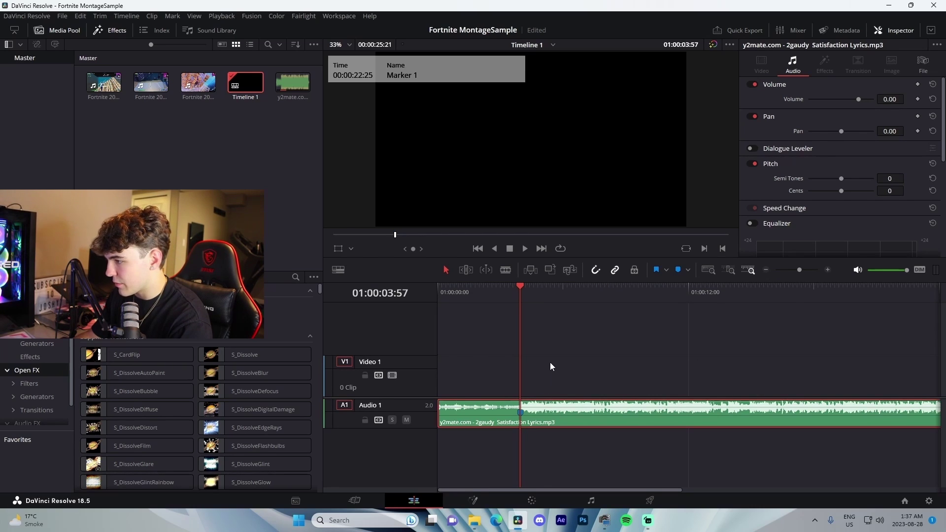
- Play the song and drop a second beat marker on the clip
click(828, 270)
key(space)
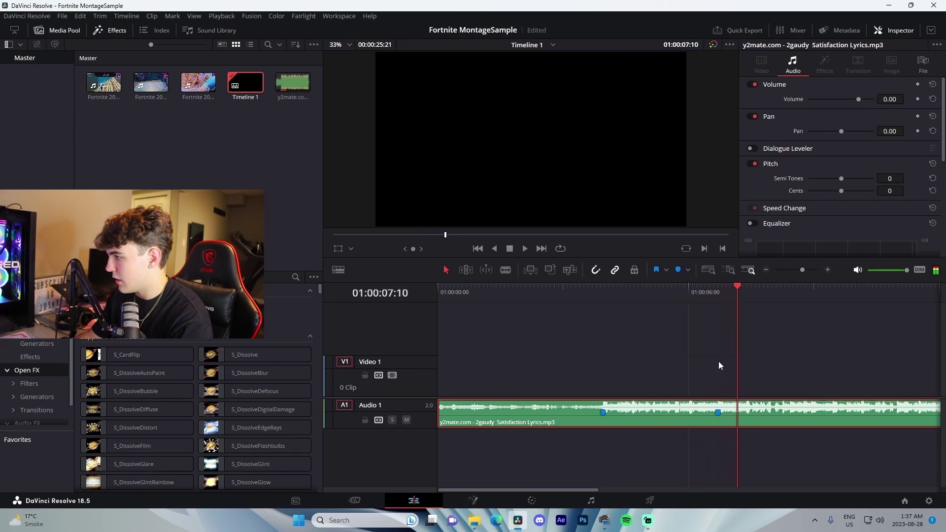
key(m)
key(space)
key(space)
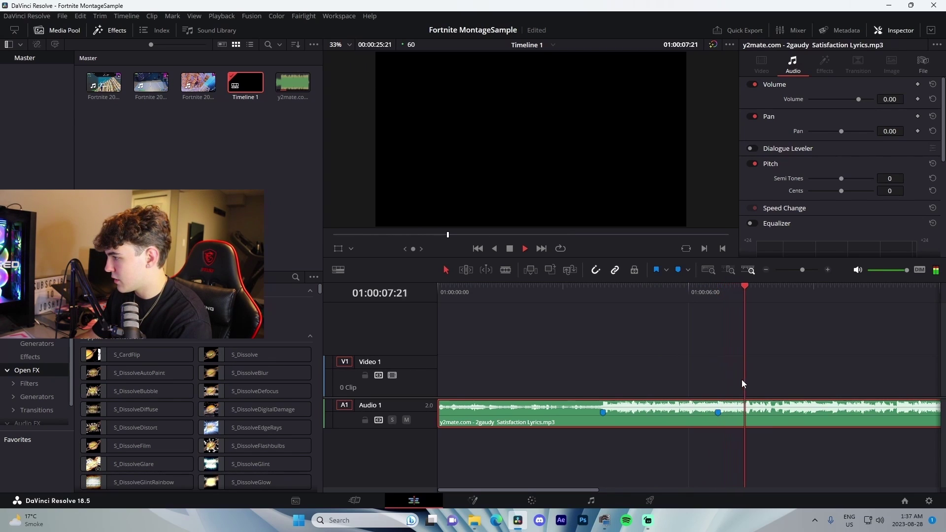
key(alt+c)
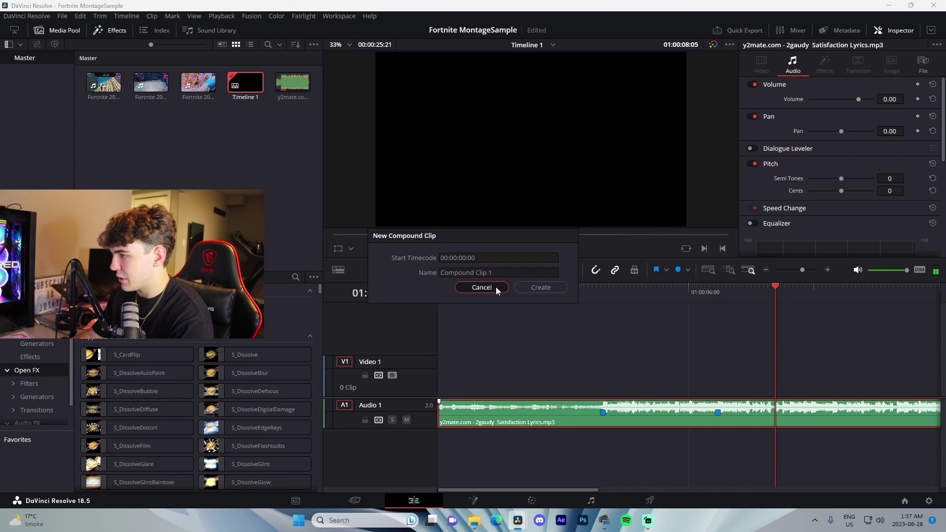
click(495, 288)
key(b)
key(a)
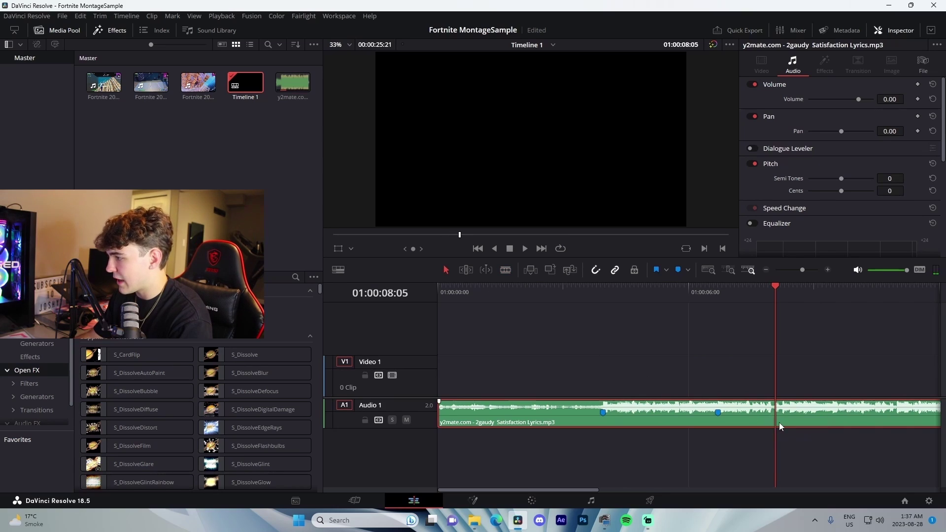
- Delete the song after 01:00:08:05 and play back the trimmed audio
click(765, 270)
click(708, 418)
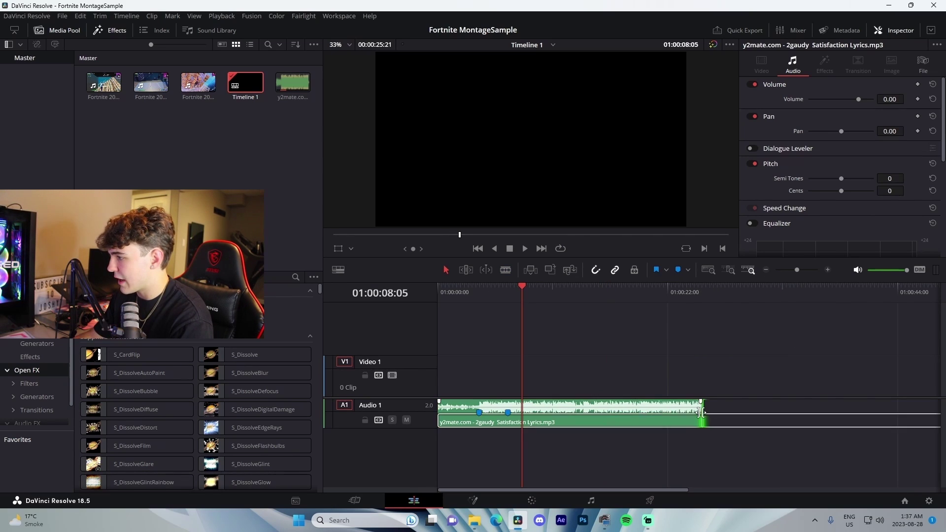
key(Delete)
click(829, 269)
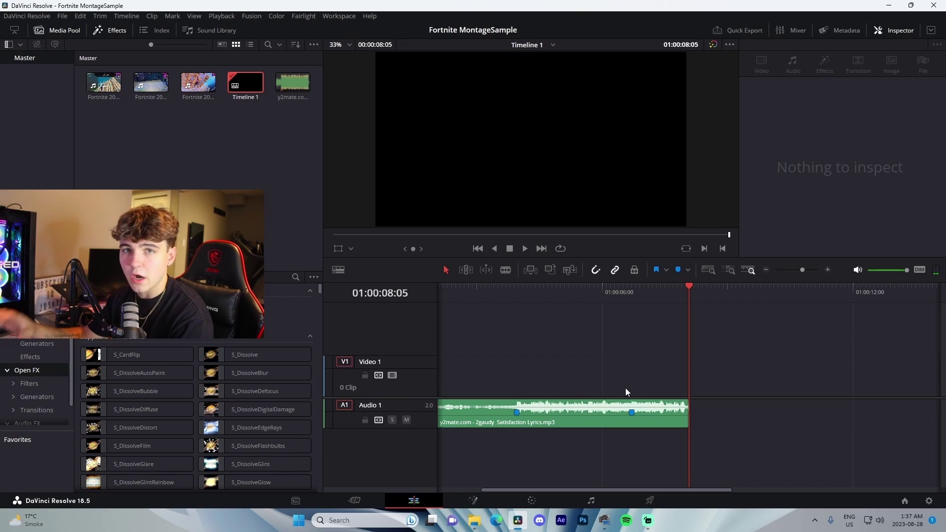
key(space)
- Add a third beat marker at 01:00:04:39 and replay the music
drag(634, 293, 632, 293)
click(630, 409)
key(m)
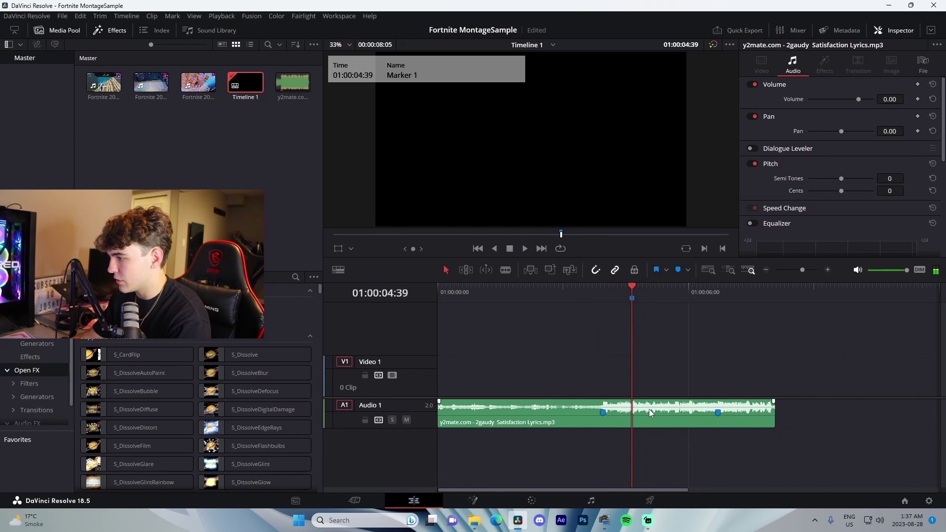
click(645, 365)
key(space)
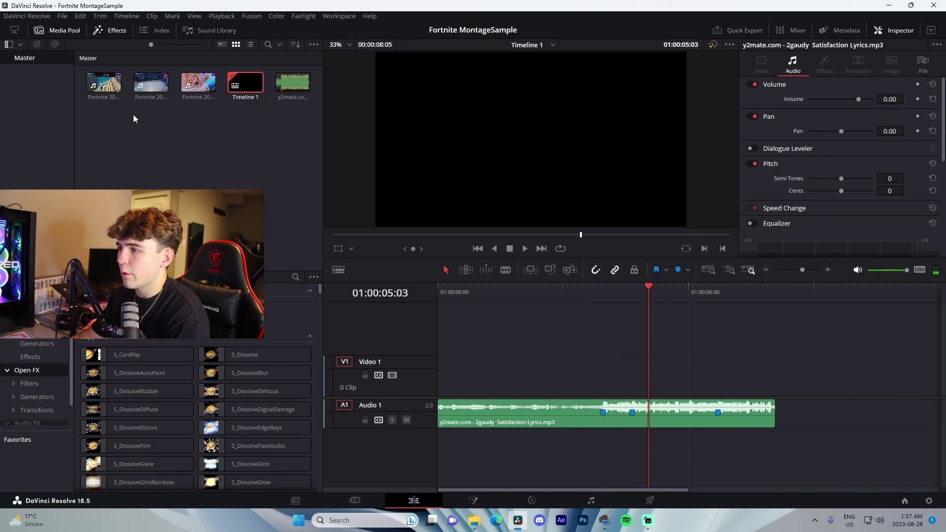
- Load the Fortnite 2021.03.21 recording in the source viewer and mark its in and out points
click(104, 83)
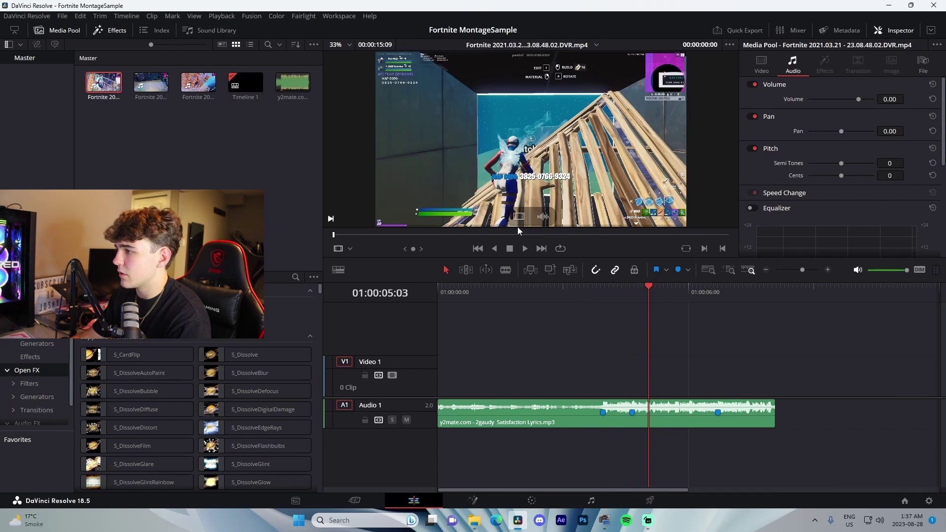
click(669, 327)
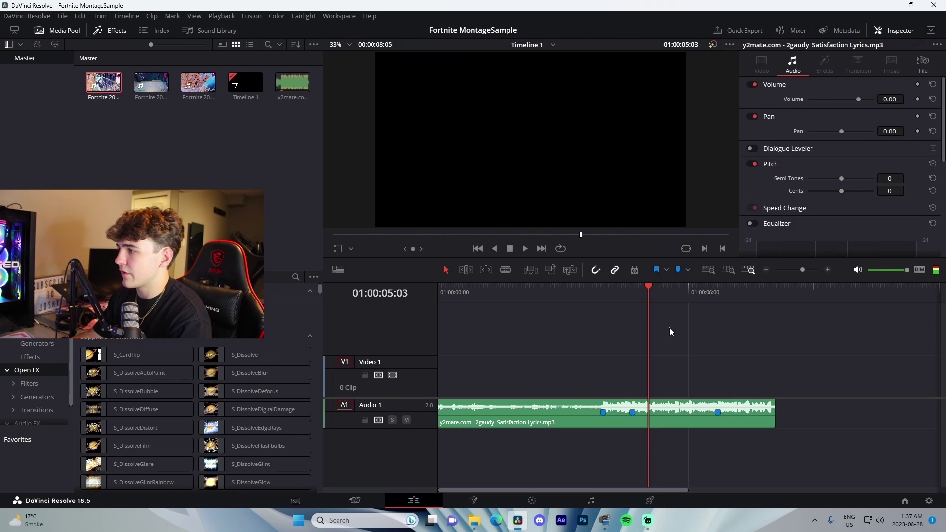
click(103, 83)
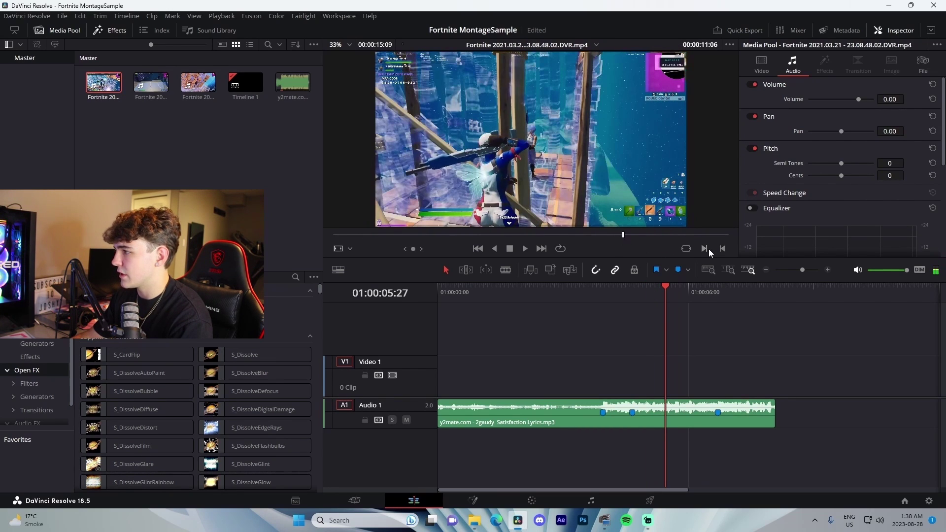
click(705, 249)
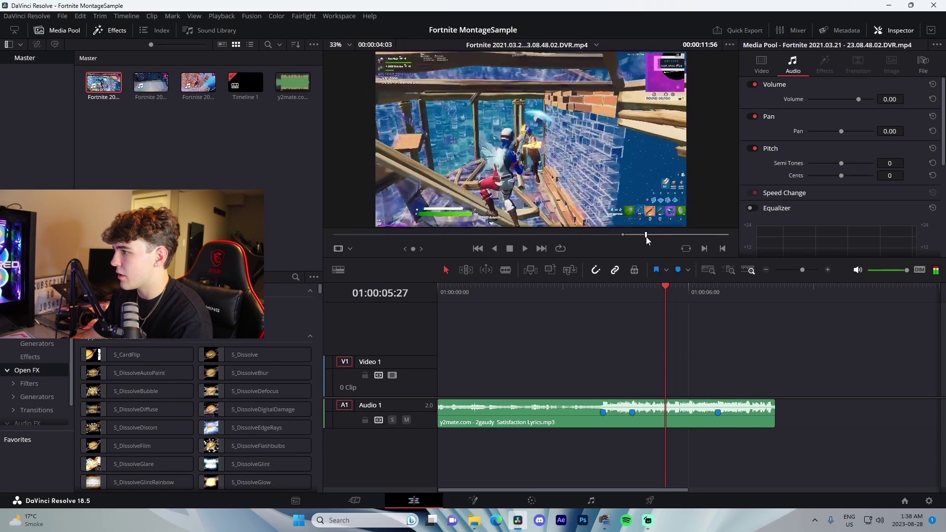
click(722, 249)
drag(104, 83, 103, 85)
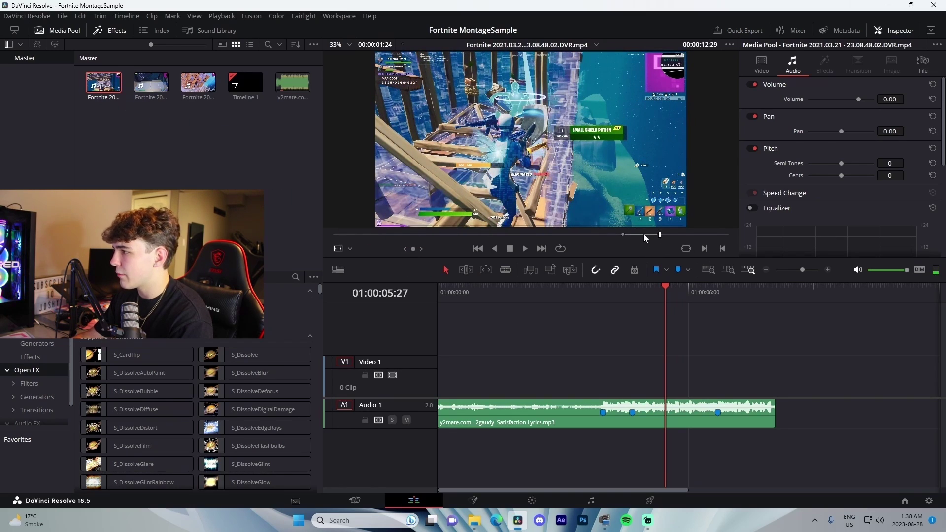
click(645, 235)
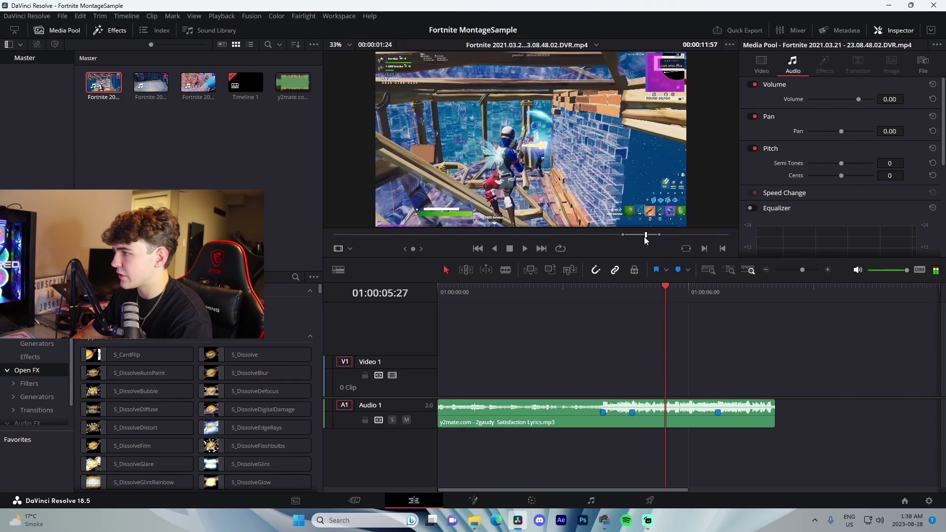
key(m)
mouse_move(567, 197)
mouse_down()
mouse_move(515, 328)
mouse_move(555, 352)
mouse_move(290, 264)
mouse_up()
- Move the song down to Audio 2 and place the trimmed 03.21 shot on Video 1
drag(515, 419, 508, 427)
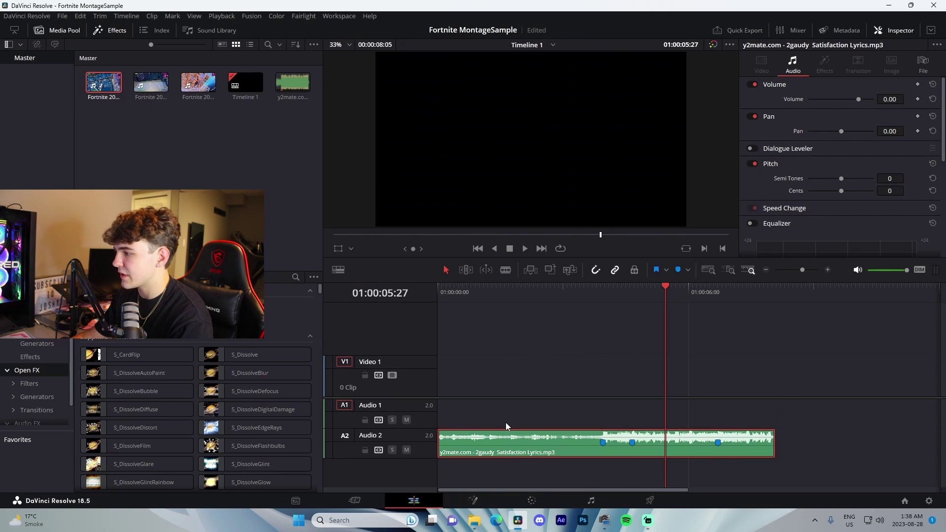
drag(114, 86, 601, 376)
click(592, 287)
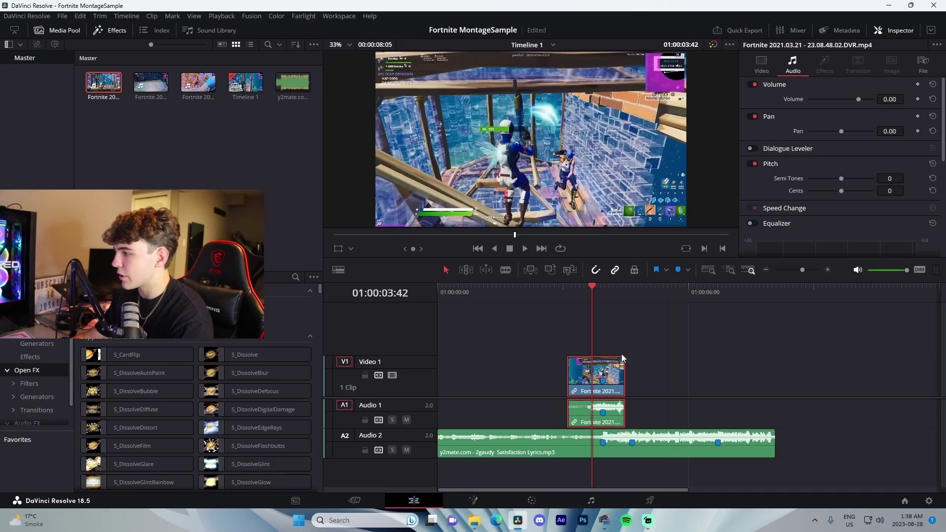
key(space)
- Preview the edit from the timeline start to the end of the clip
key(space)
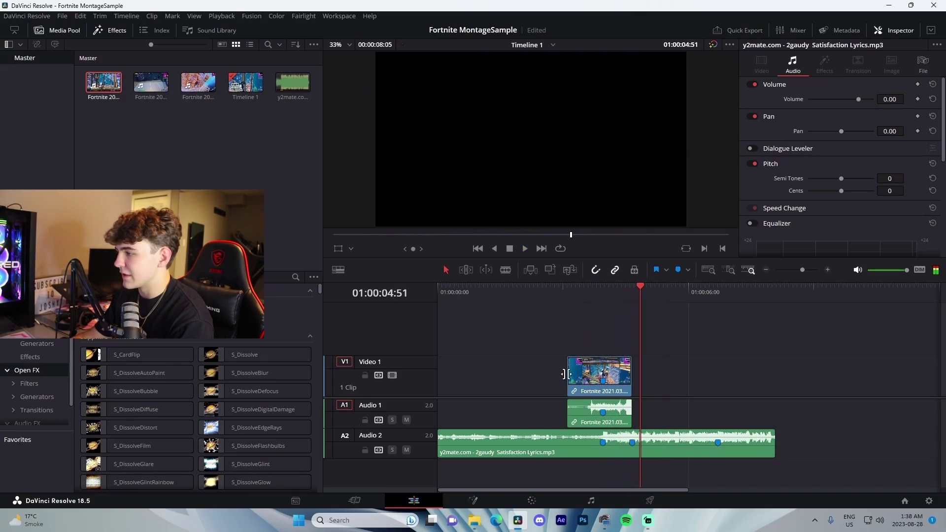
key(ctrl+z)
click(523, 369)
key(Home)
key(space)
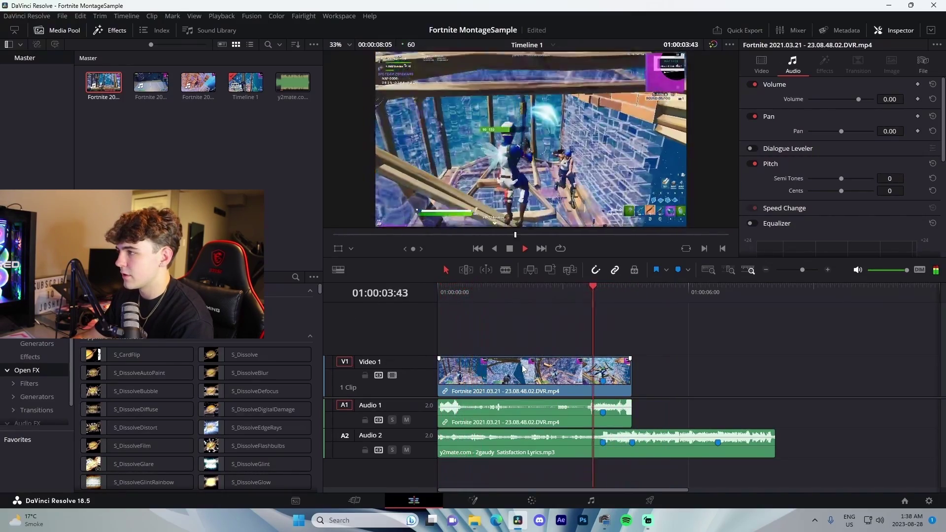
key(space)
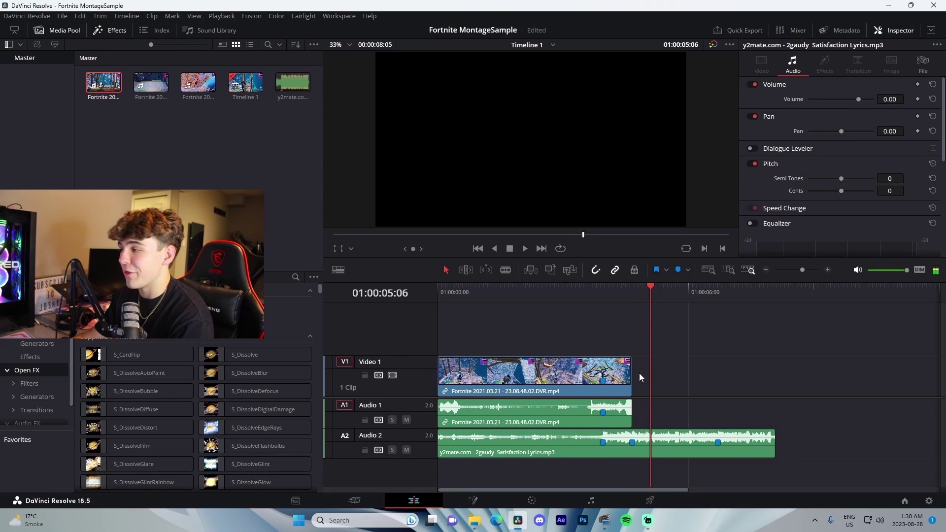
scroll(640, 369, right, 2)
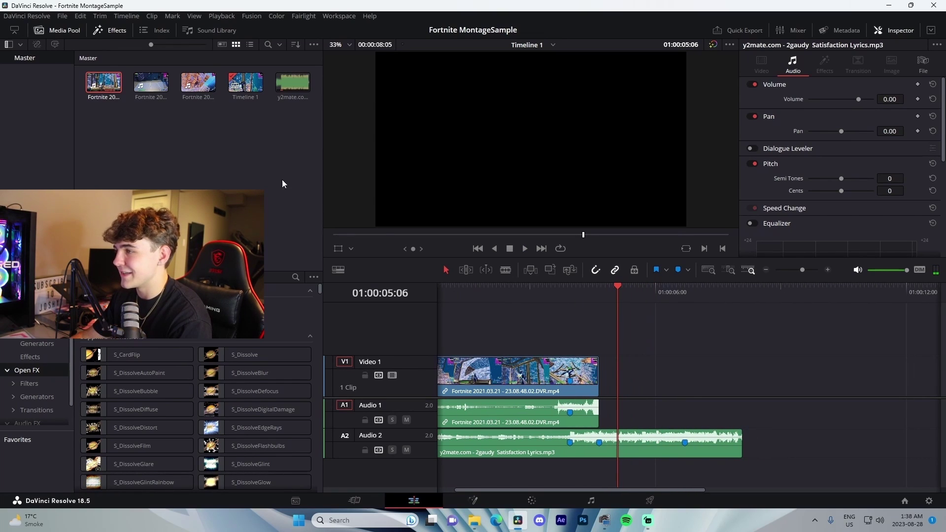
- Load the 04.11 Fortnite recording and scrub to the chosen frame near 13 seconds
double_click(150, 82)
drag(623, 240, 658, 242)
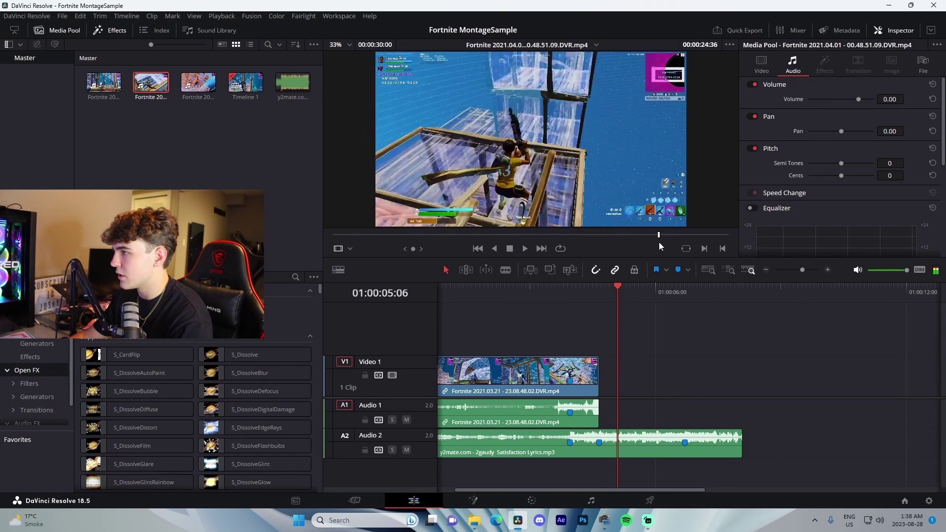
drag(592, 241, 673, 241)
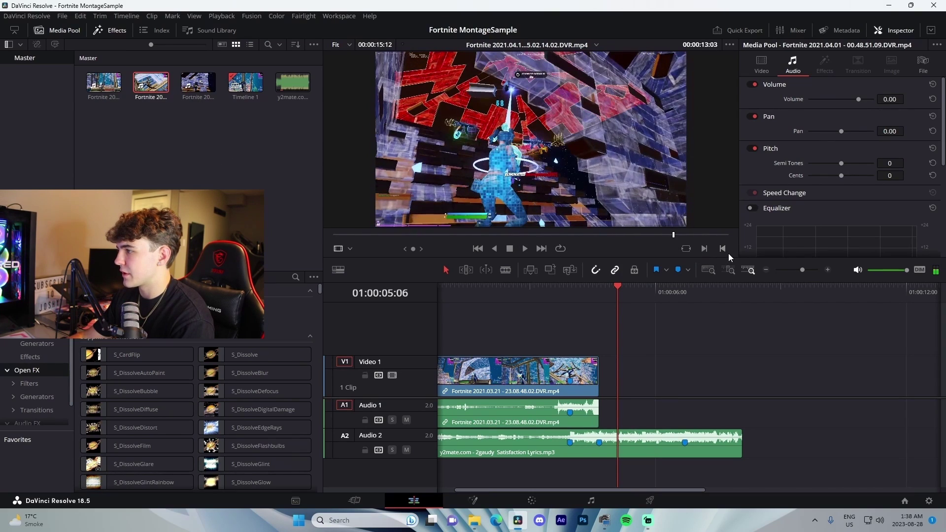
click(653, 236)
click(665, 236)
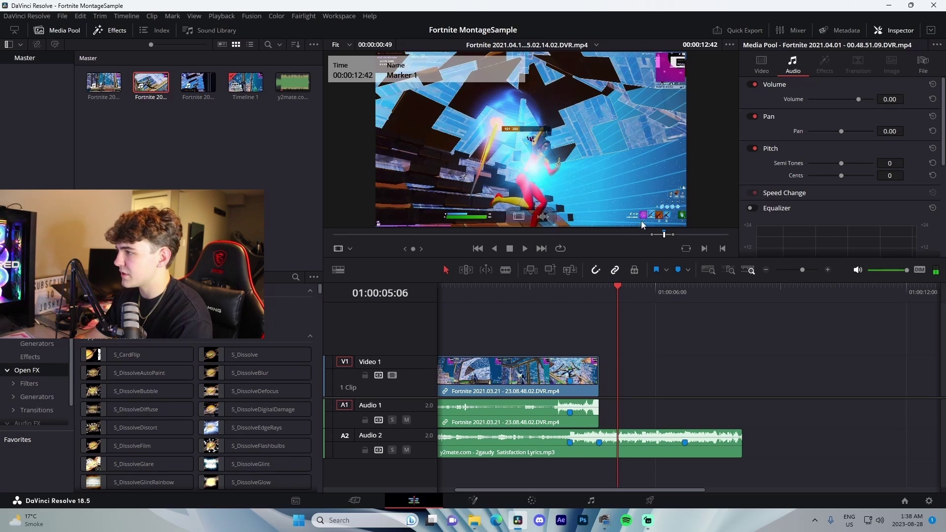
- Edit the shot in right after the first clip and trim the clip ends to the playhead
key(F10)
click(767, 269)
click(767, 270)
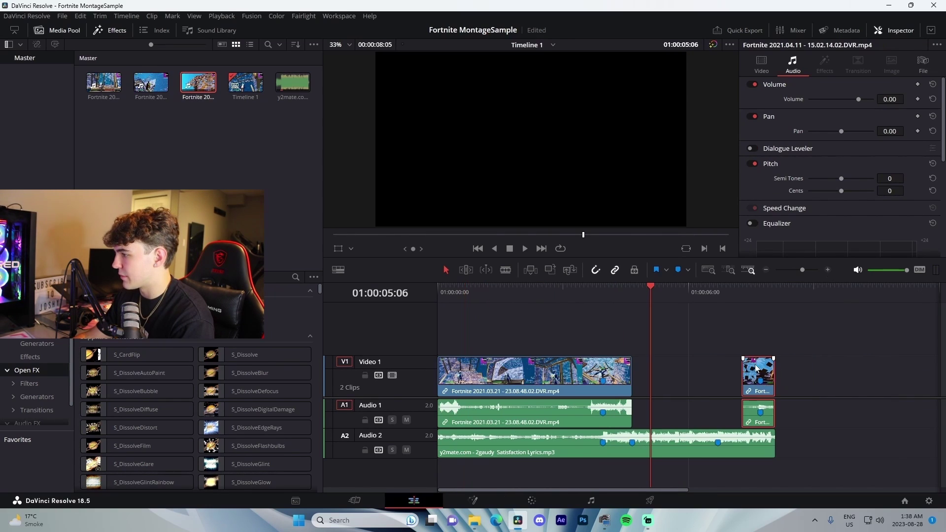
mouse_move(766, 377)
mouse_down()
mouse_move(720, 375)
mouse_move(749, 376)
mouse_up()
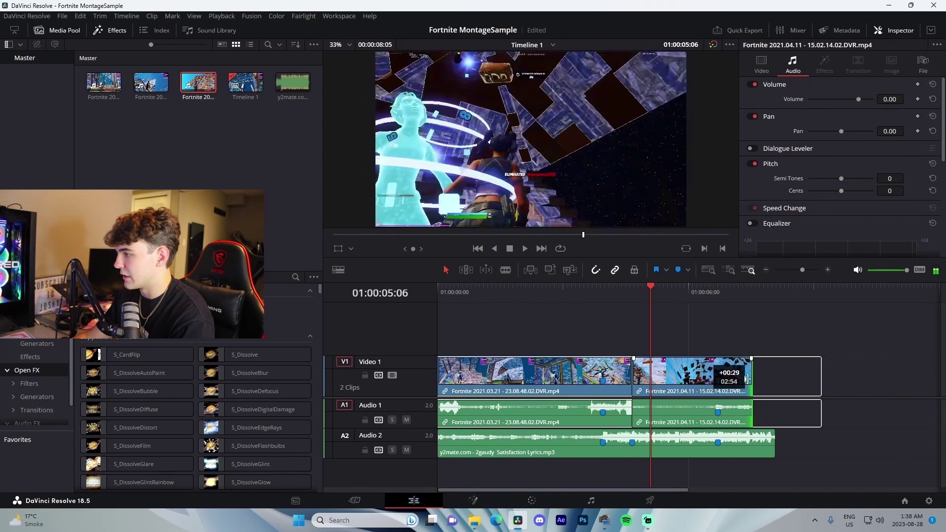
key(space)
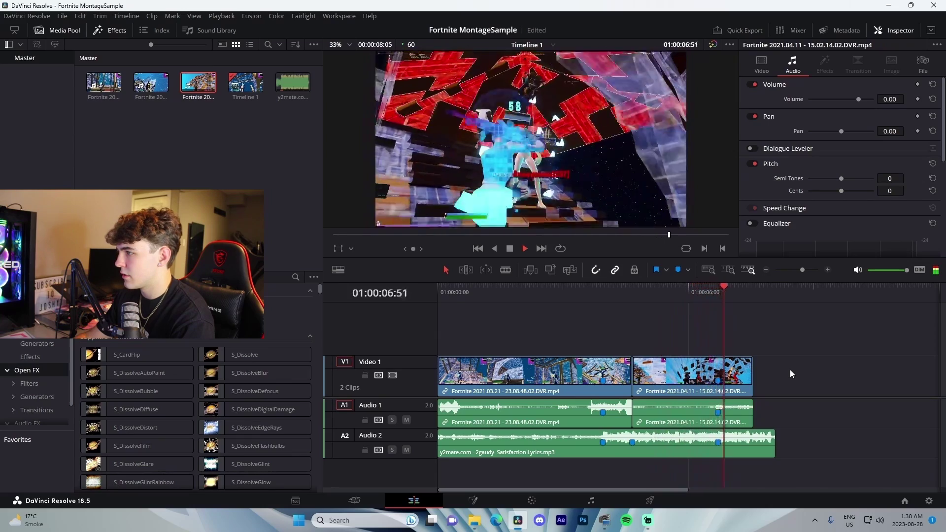
click(721, 348)
key(shift+])
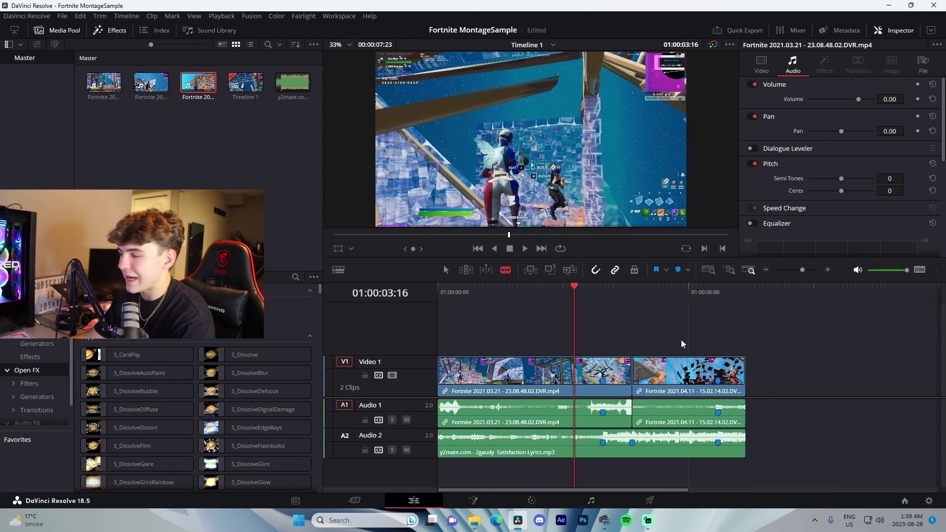
- Blade the first clip twice on the beat to isolate a middle section
click(602, 373)
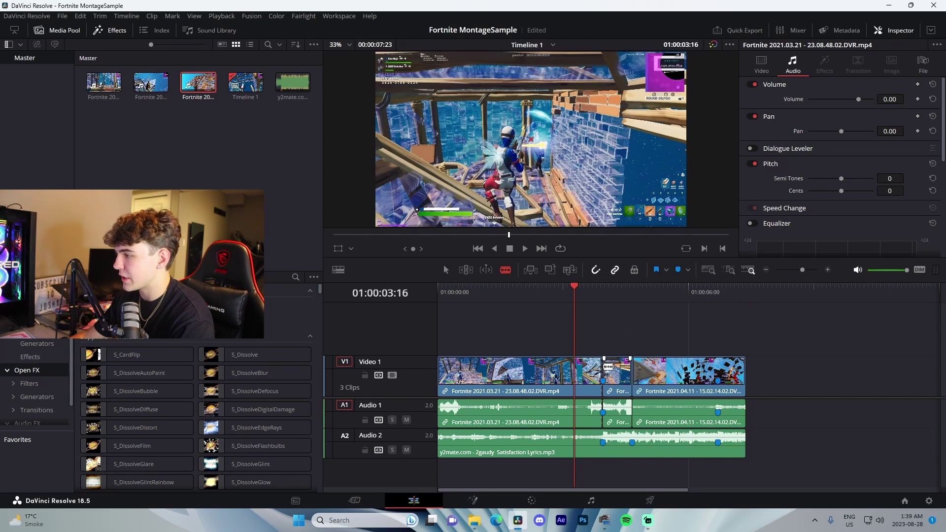
click(718, 372)
key(a)
click(829, 270)
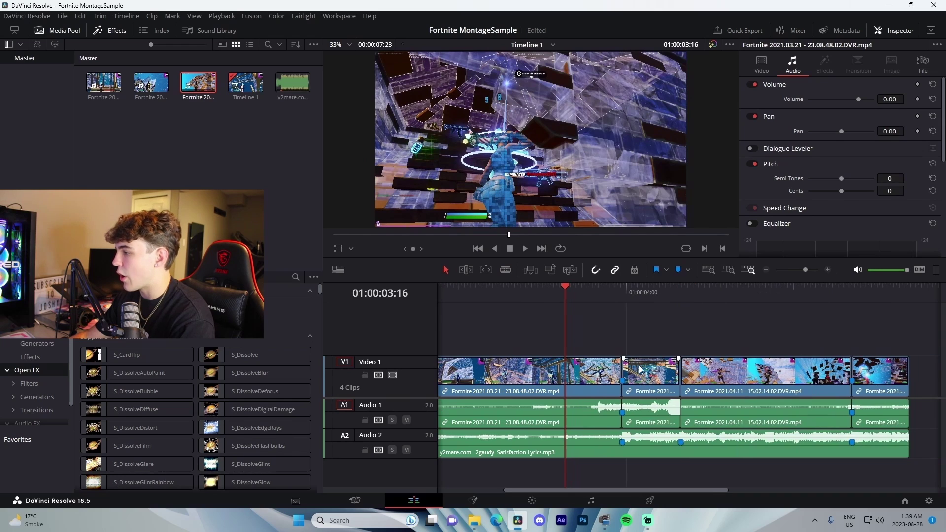
- Unlink the middle clip's video from its audio
right_click(651, 377)
click(660, 365)
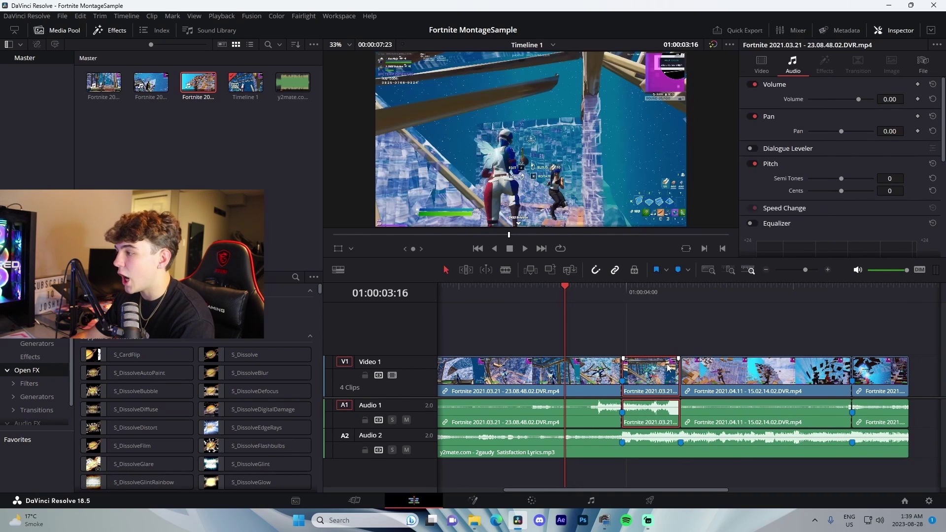
scroll(582, 364, right, 2)
click(610, 377)
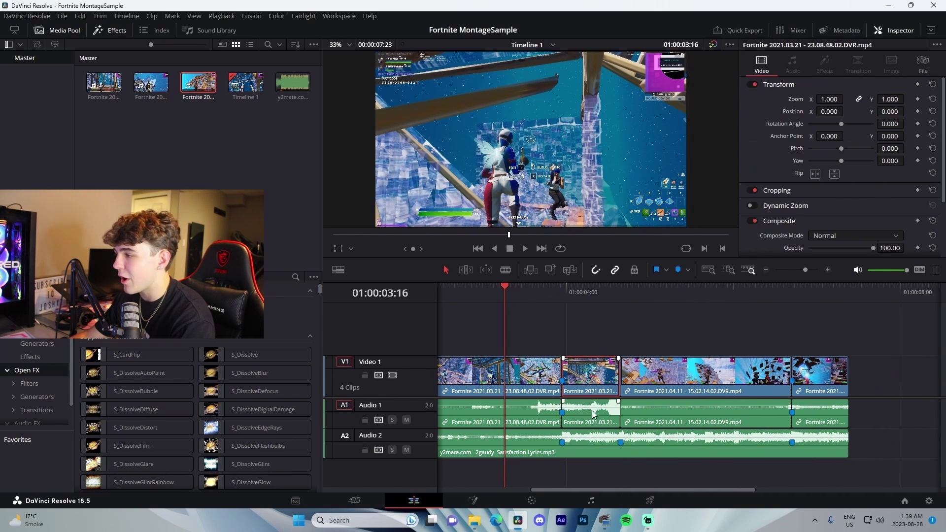
right_click(586, 376)
click(613, 369)
right_click(612, 376)
click(614, 369)
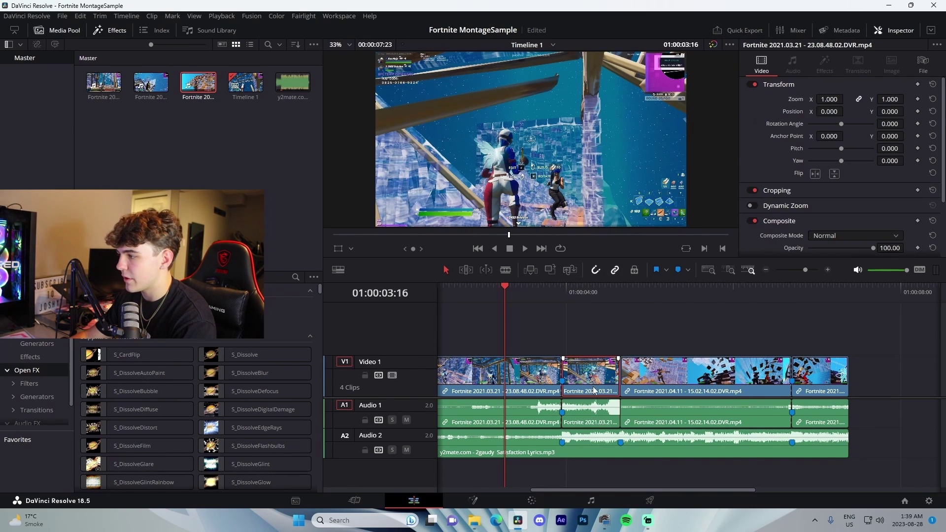
- Slow the middle clip to 50% speed, trim it to the next cut and close the gap
right_click(584, 379)
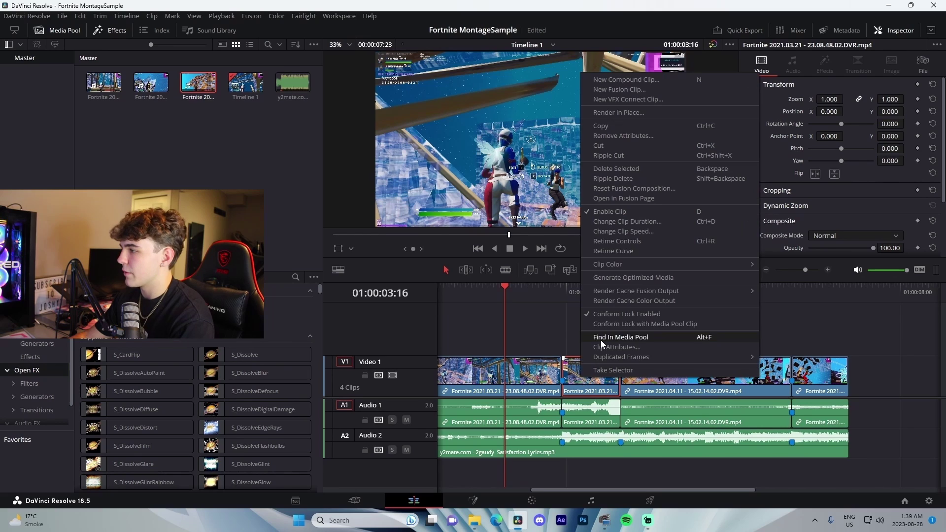
click(616, 241)
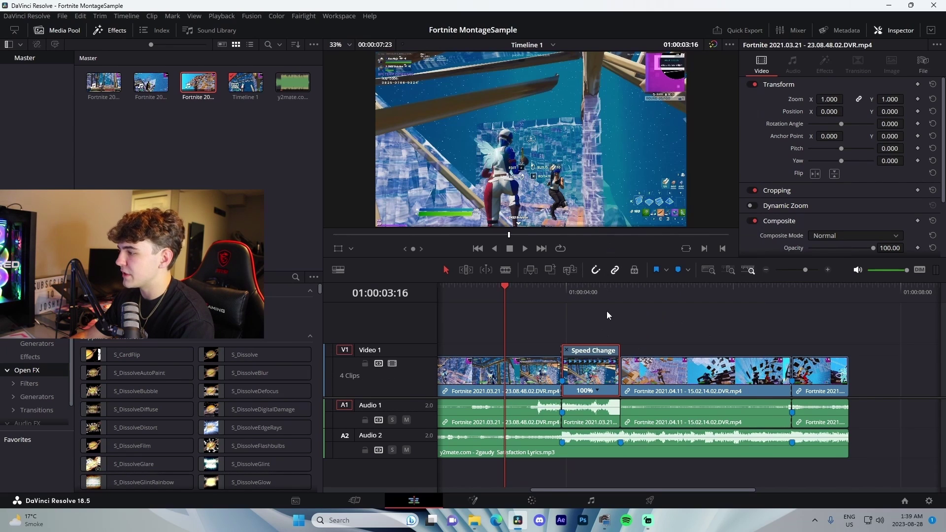
click(599, 393)
mouse_move(633, 429)
click(690, 451)
drag(674, 373, 620, 373)
right_click(697, 388)
click(688, 340)
- Play back the slow-motion section to review the cut
key(ctrl+z)
key(space)
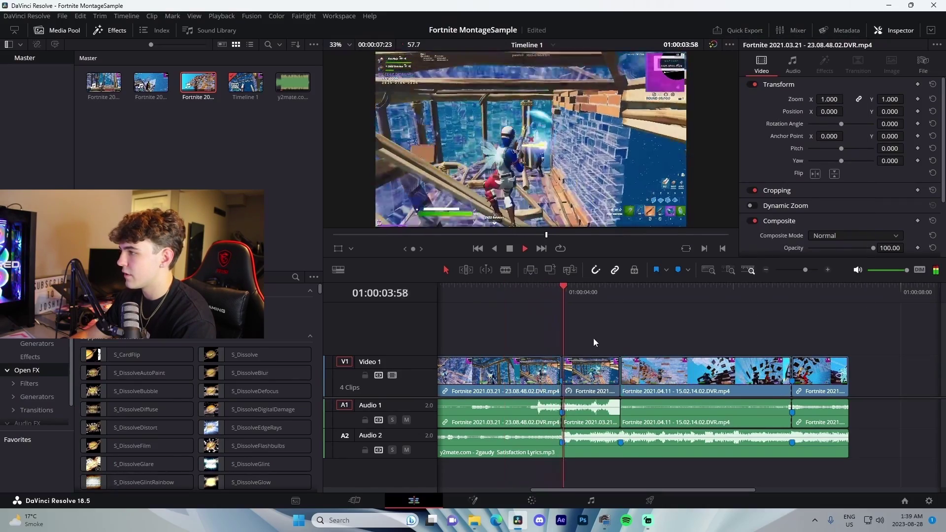
click(538, 308)
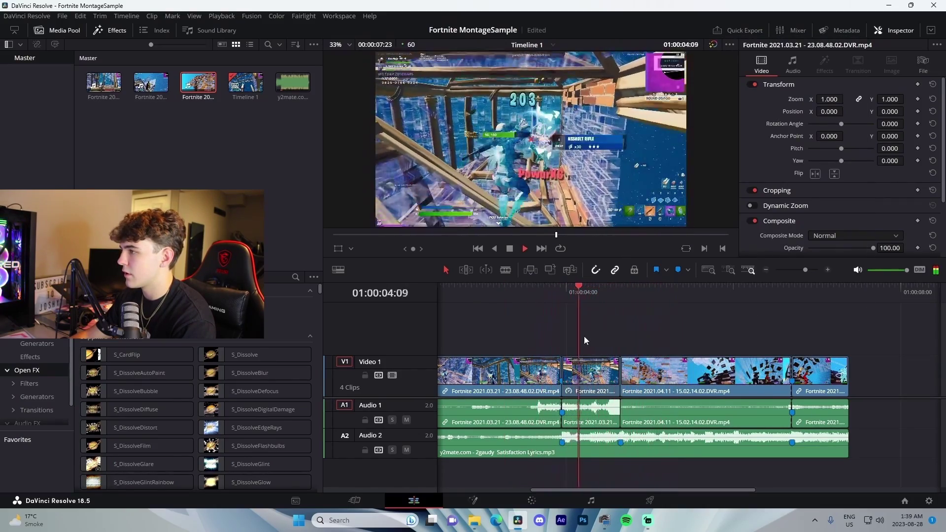
scroll(554, 345, right, 3)
key(space)
- Set the last clip on Video 1 to 50% speed with Retime Controls
click(690, 373)
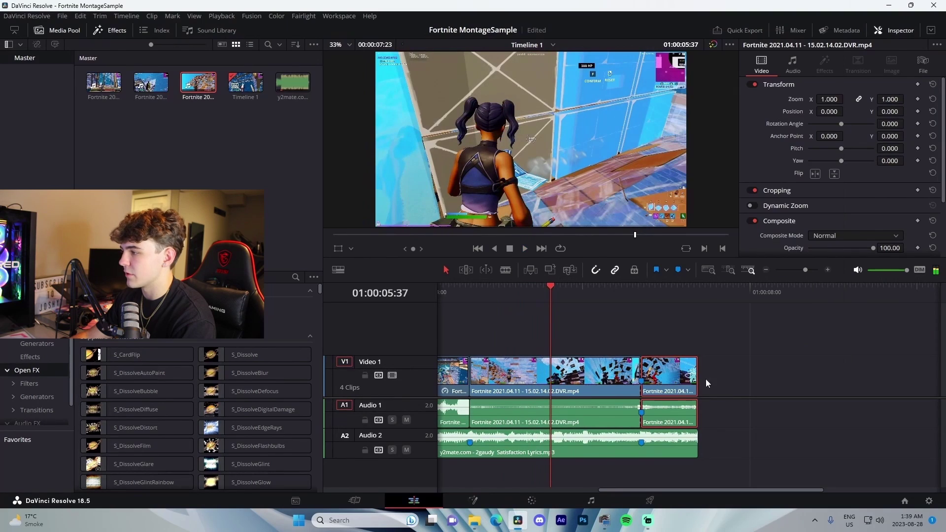
right_click(691, 374)
click(701, 236)
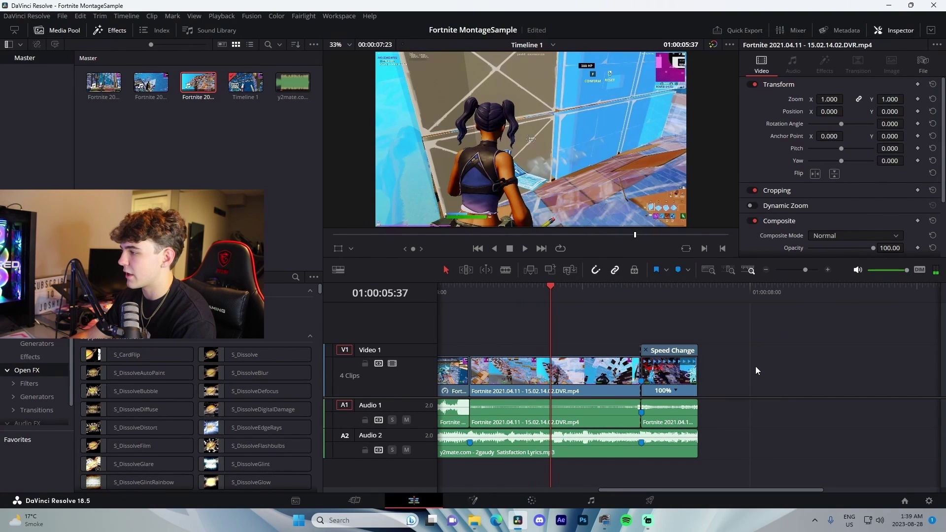
click(676, 391)
mouse_move(710, 428)
click(761, 438)
- Hide the speed controls and play back the slowed ending
key(space)
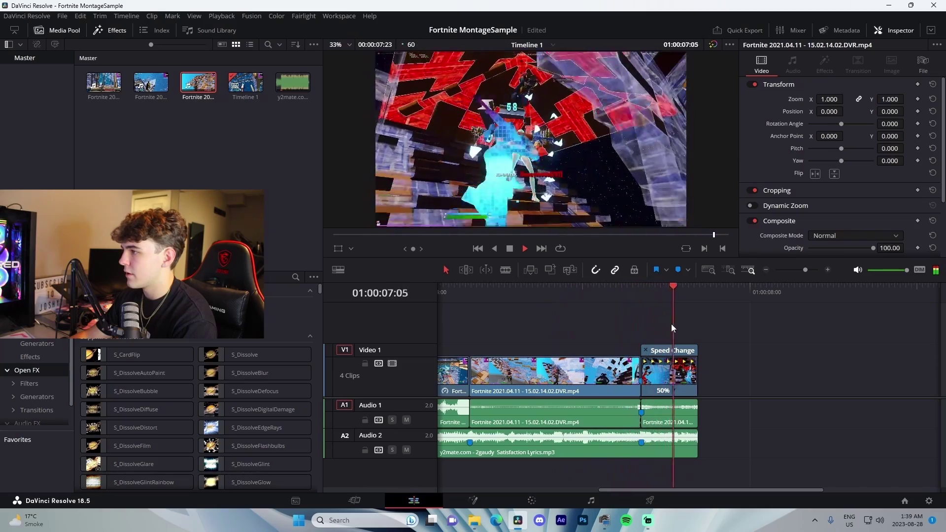
click(575, 337)
scroll(646, 341, left, 3)
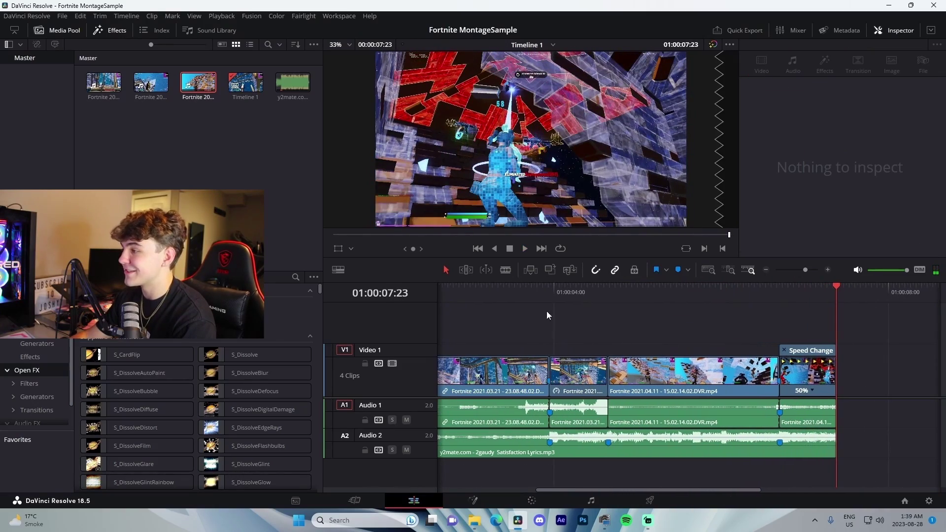
click(784, 350)
click(562, 336)
key(space)
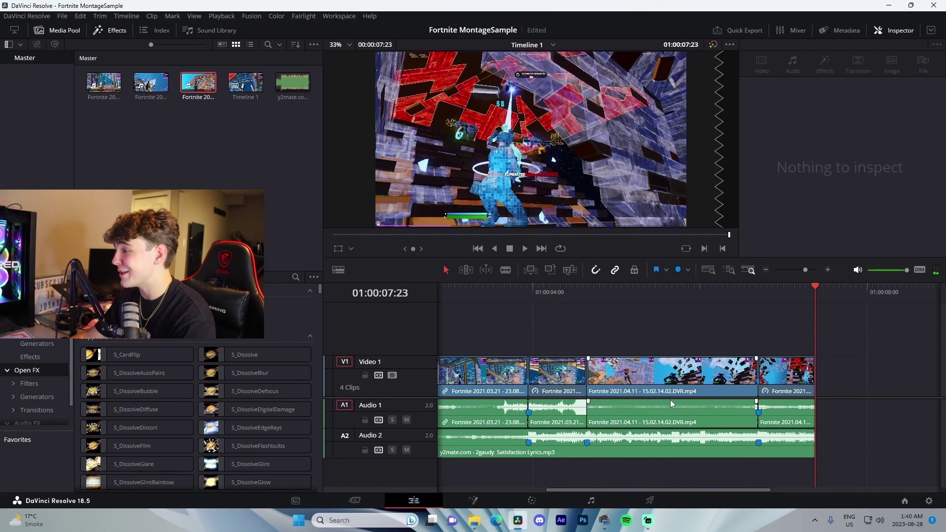
- Drop an Adjustment Clip onto Video 2 and trim off its excess length
scroll(598, 338, left, 2)
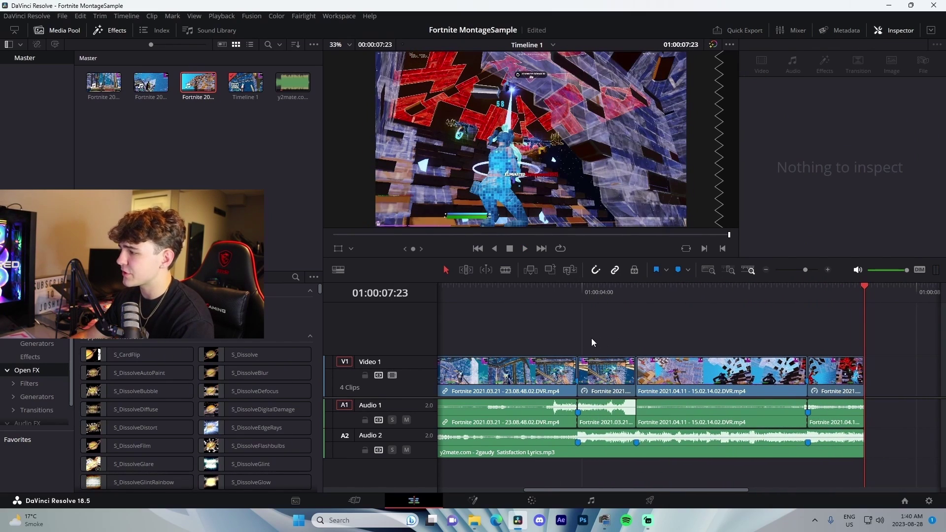
drag(134, 311, 616, 305)
click(597, 302)
click(714, 330)
key(Delete)
- Select the trimmed adjustment clip on Video 2 and bring it into Fusion
key(ctrl+equal)
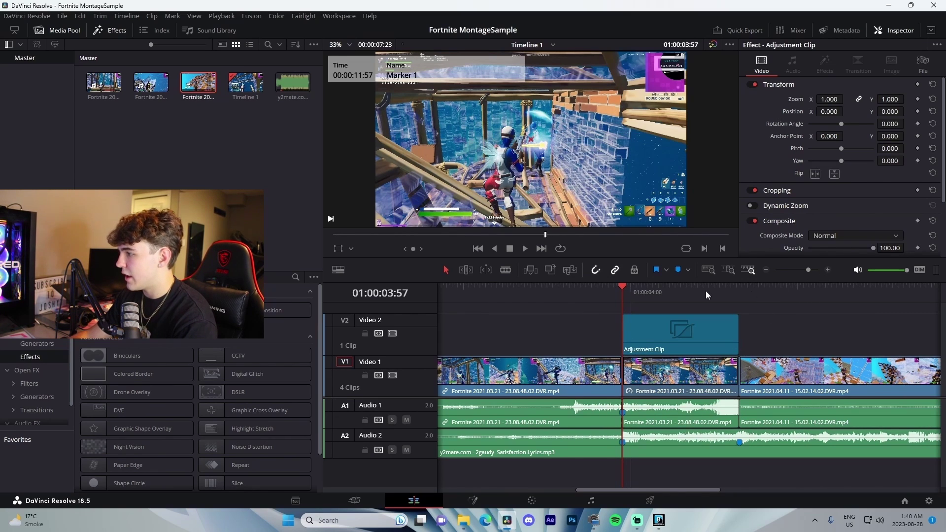
scroll(593, 328, right, 5)
click(766, 270)
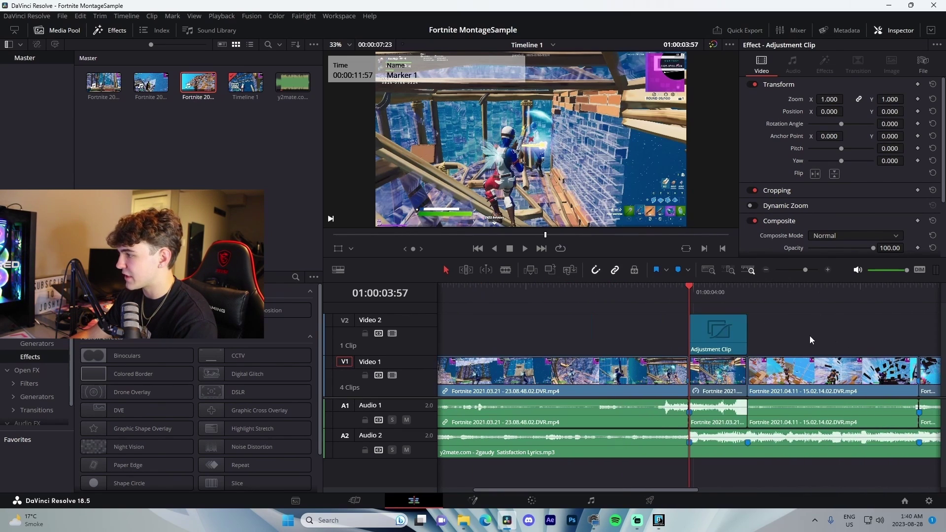
scroll(739, 335, right, 2)
click(656, 337)
click(828, 269)
right_click(571, 443)
click(717, 325)
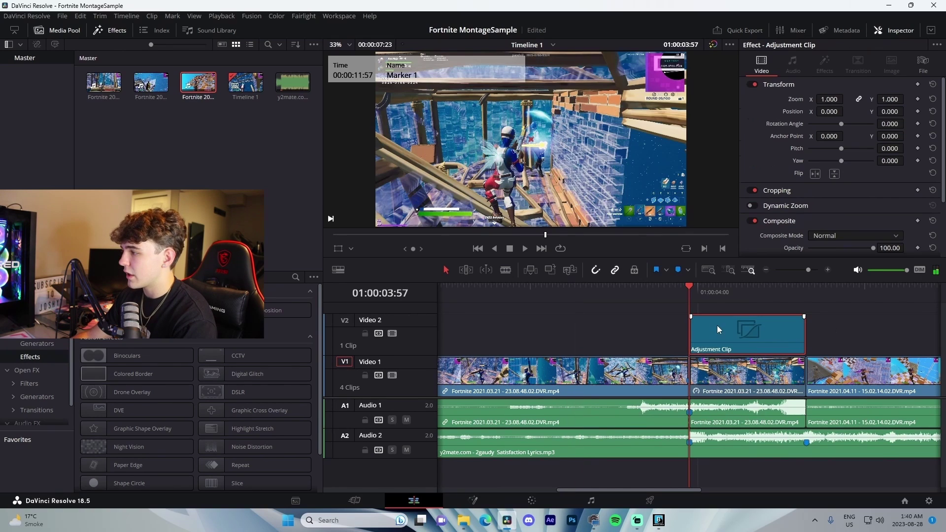
click(471, 503)
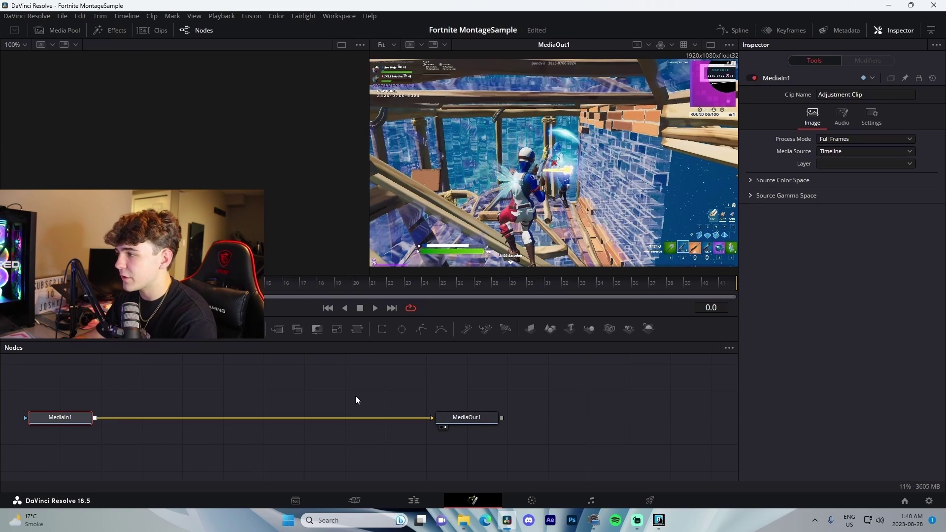
- Insert a Camera Shake node between MediaIn1 and MediaOut1
key(shift+space)
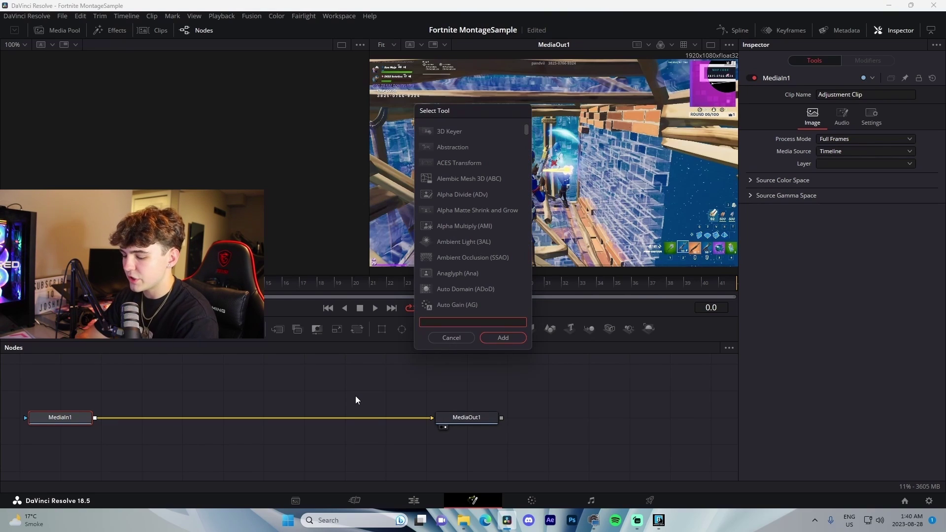
click(453, 338)
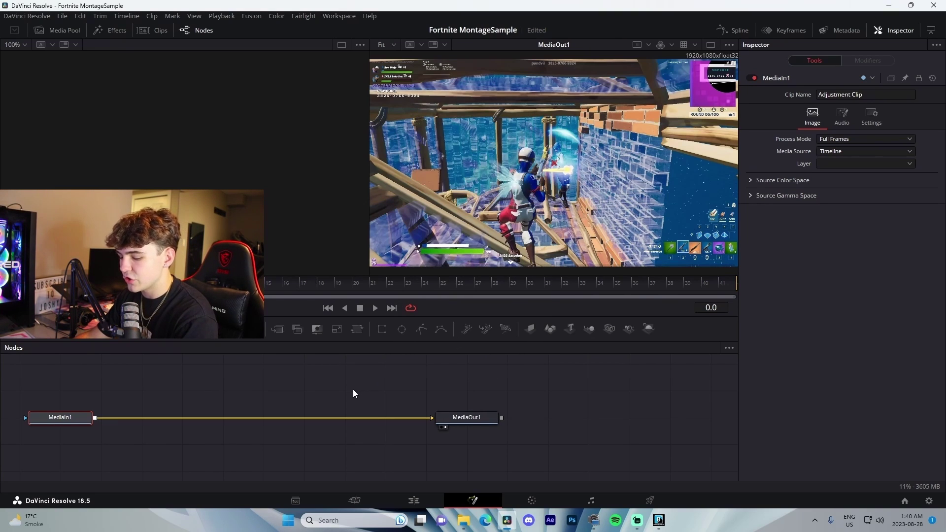
key(shift+space)
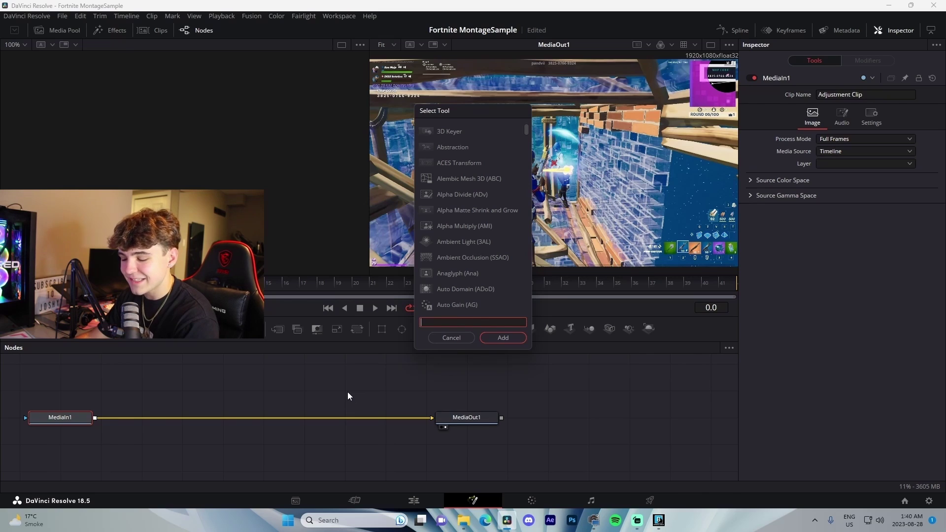
text(Camera Shake)
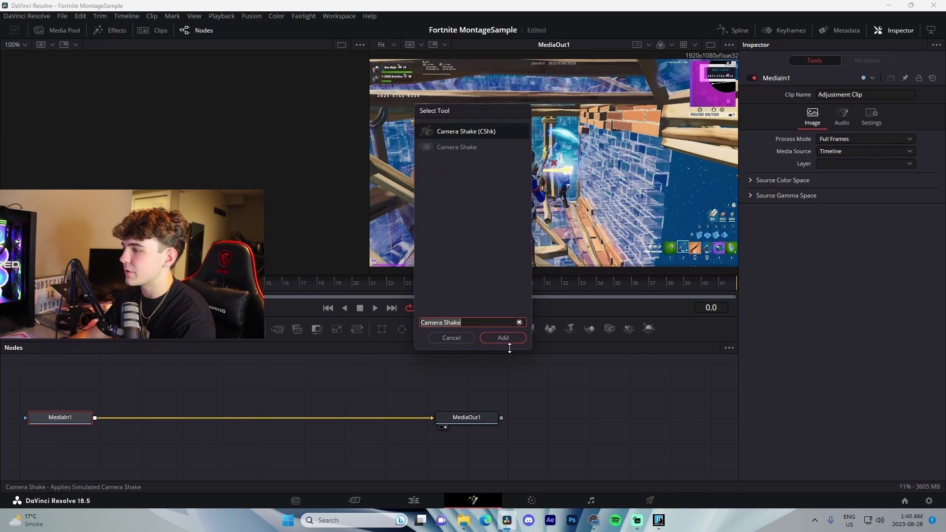
click(503, 338)
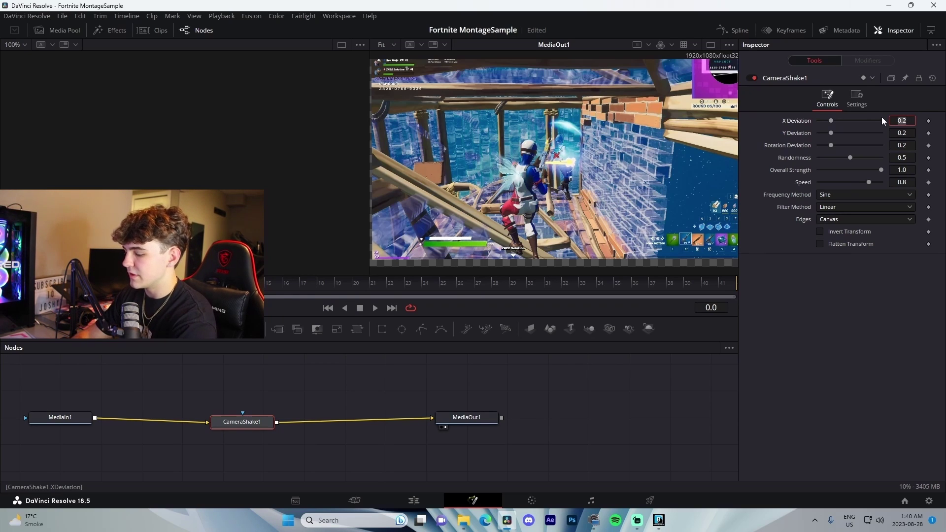
- Set X Deviation 0, Y 0.5, Rotation 0, Randomness 0.02, Overall Strength 0.2, Speed 0.8
text(0)
key(Return)
key(Return)
key(space)
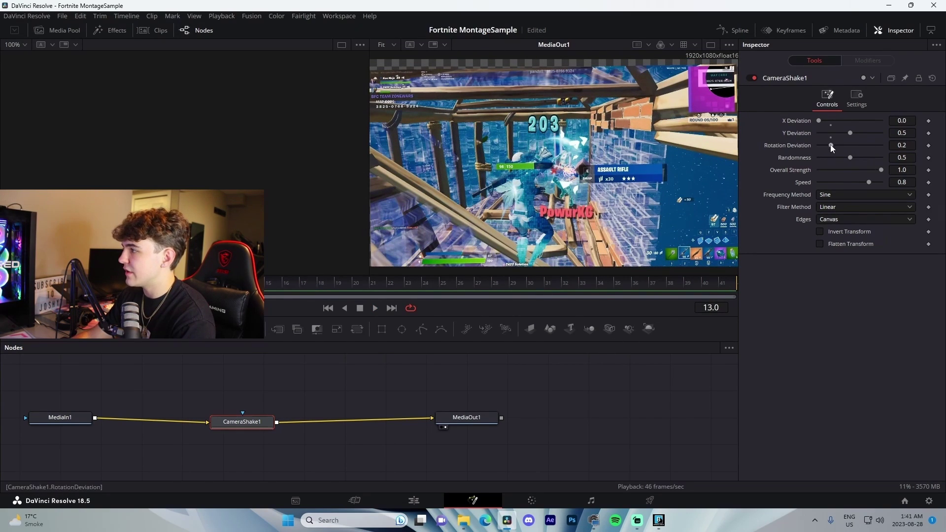
drag(831, 146, 814, 147)
click(905, 158)
text(.02)
key(Tab)
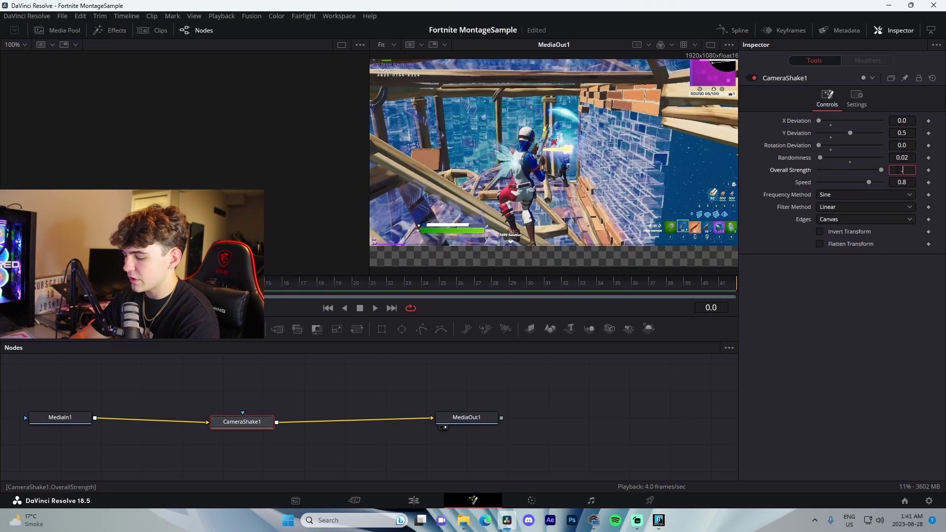
text(0.09)
key(Return)
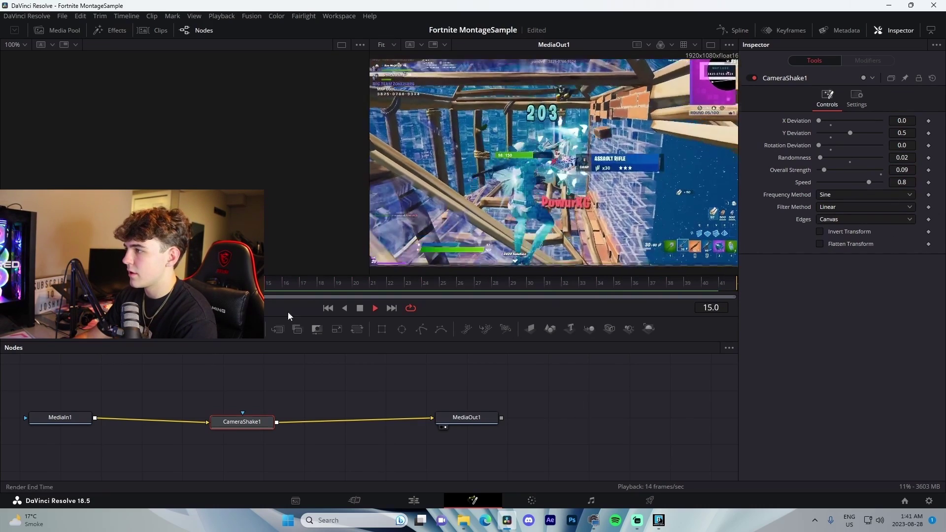
text(0.2)
key(Return)
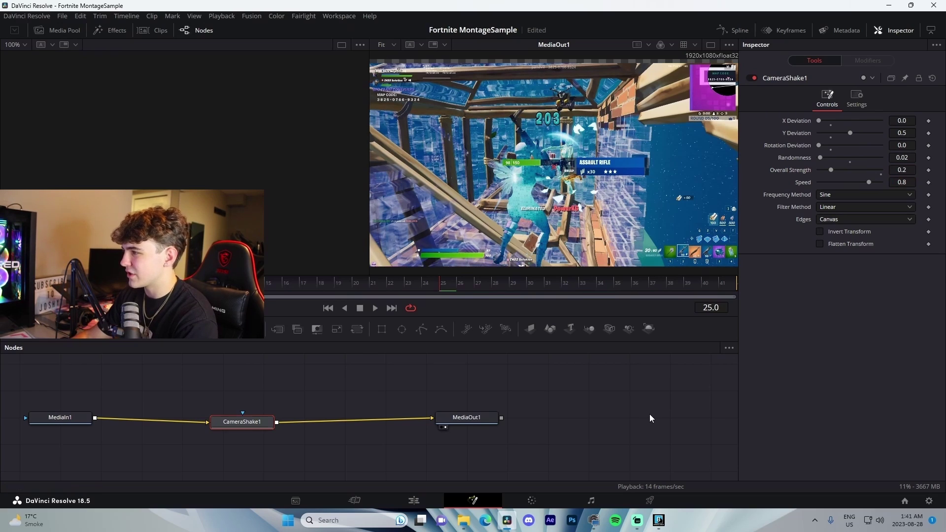
key(Return)
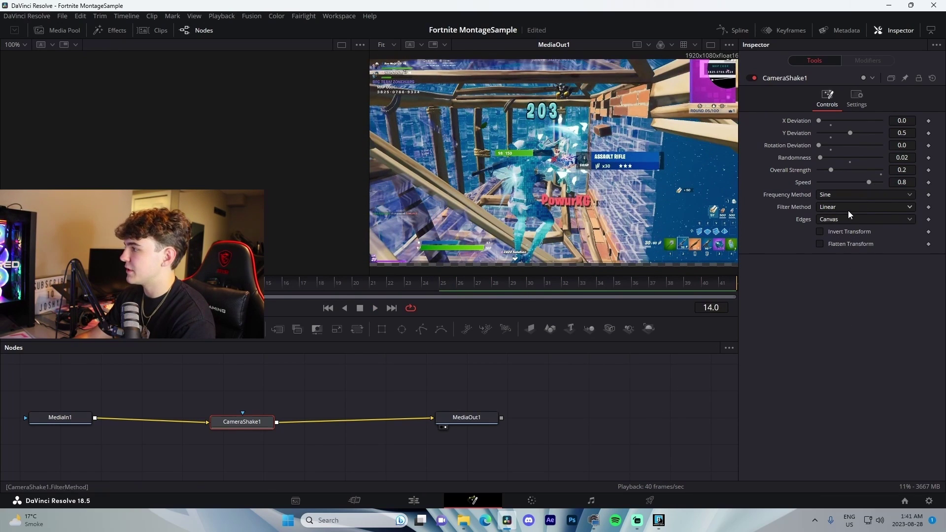
- Set the camera shake's edges to Mirror and preview the result
click(829, 220)
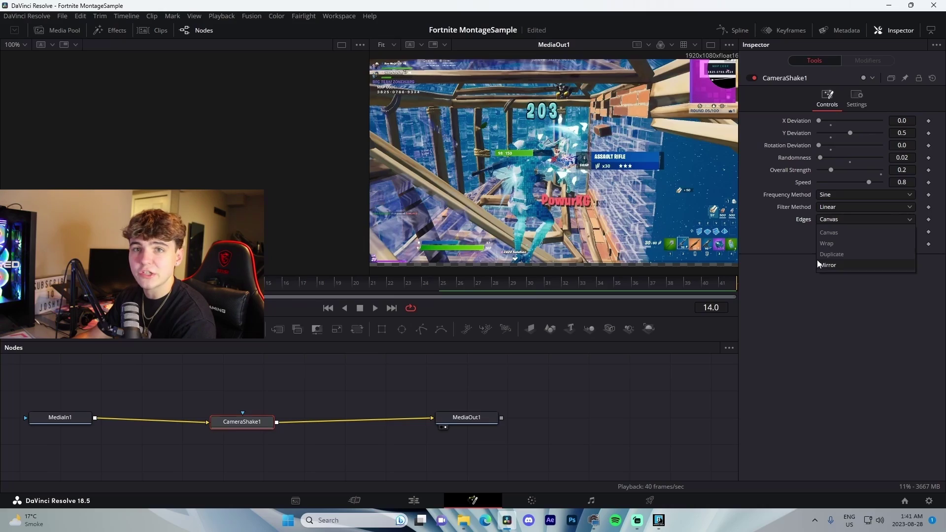
click(817, 259)
key(space)
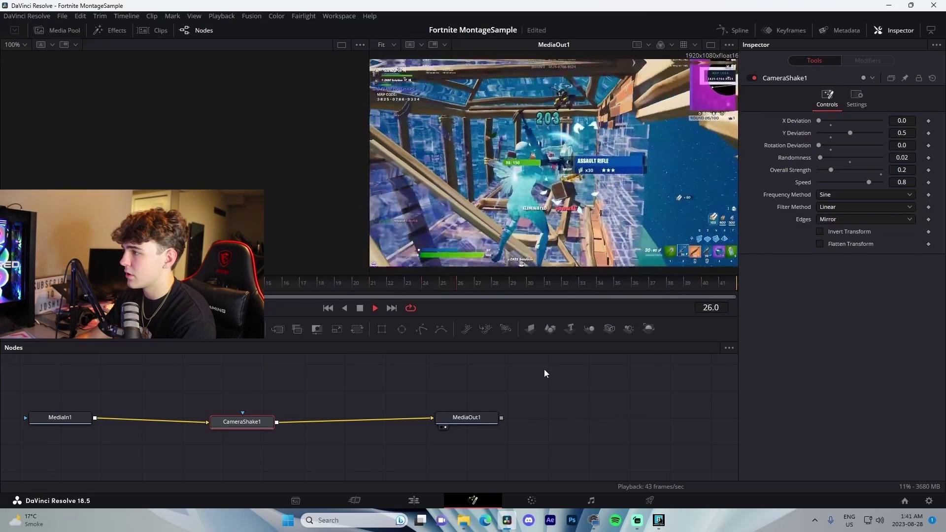
key(space)
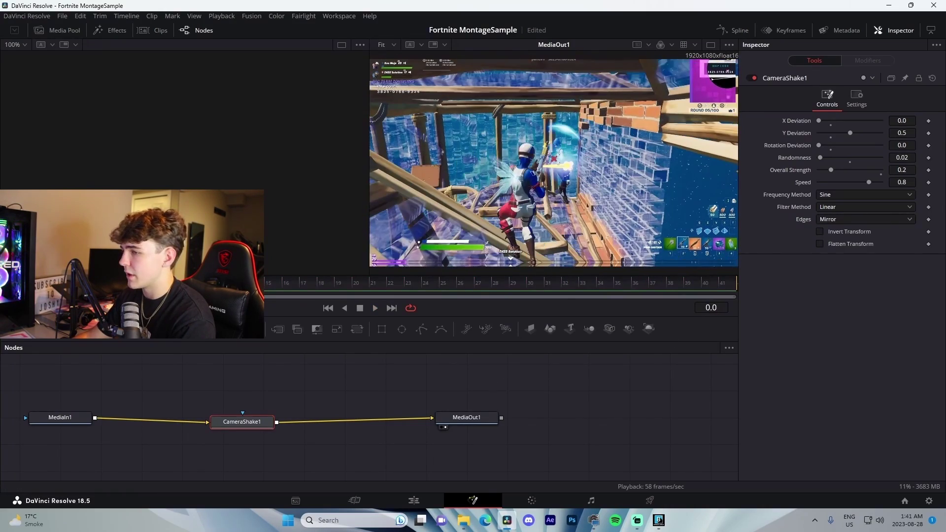
- Keyframe Overall Strength, raising it to about 0.45, and preview the animated shake
click(929, 171)
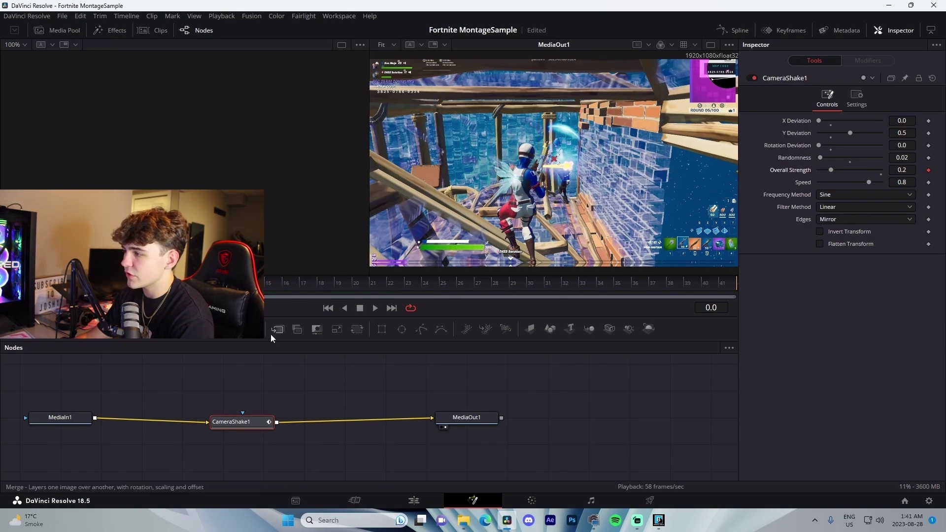
key(Right)
key(Right)
key(Right)
key(Right)
key(Right)
key(Right)
key(Right)
key(Right)
key(Right)
key(Right)
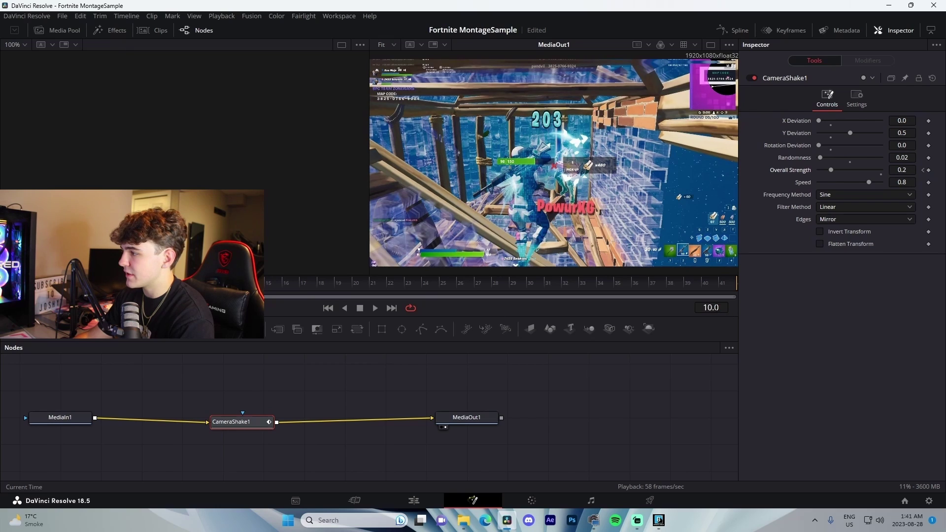
click(358, 395)
key(Right)
key(Right)
key(Right)
key(Right)
key(Right)
key(Right)
key(Right)
key(Right)
key(Right)
key(Right)
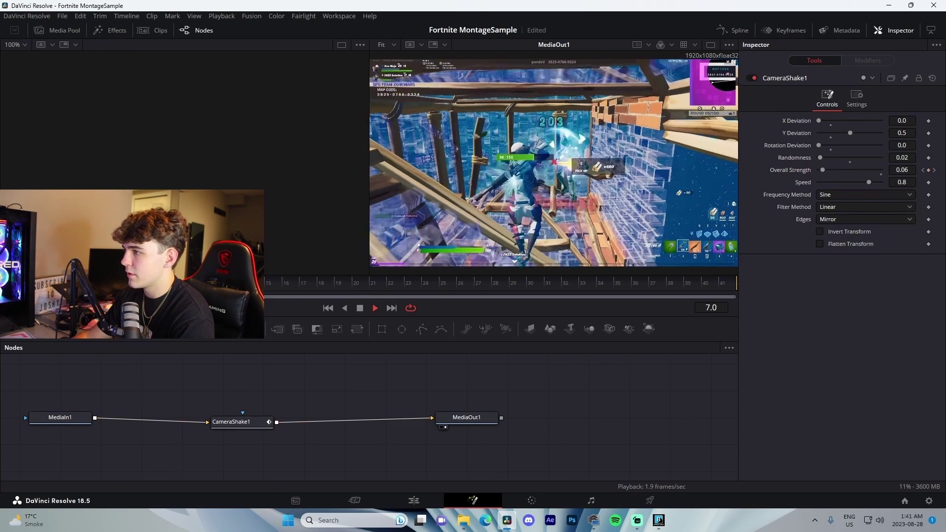
click(924, 170)
click(902, 170)
text(0.2)
drag(829, 170, 851, 173)
key(space)
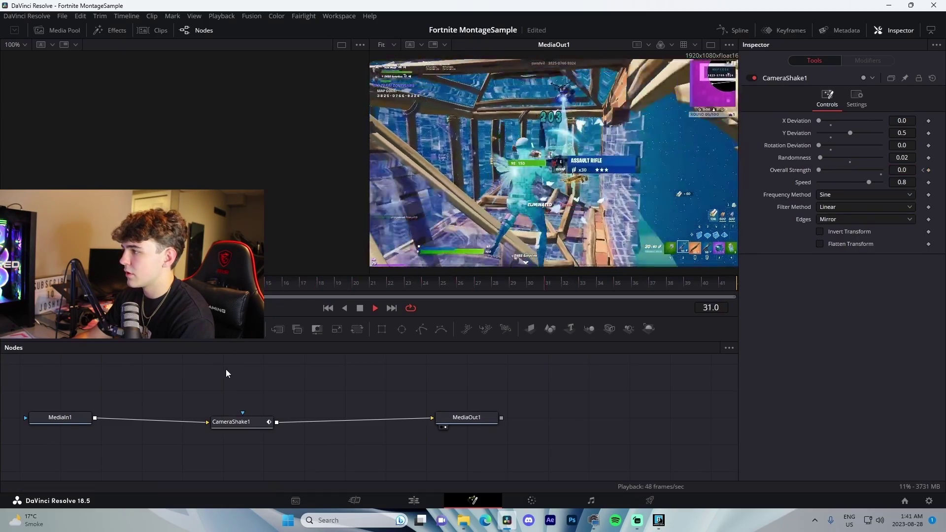
key(space)
key(Home)
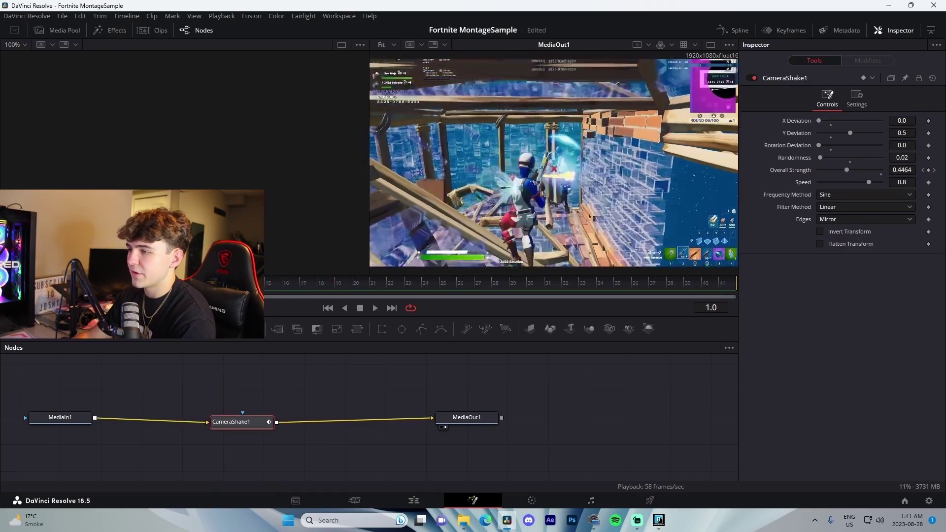
key(shift+space)
- Add CameraShake2 after CameraShake1 and tidy the node layout
text(Camera Shake)
key(Return)
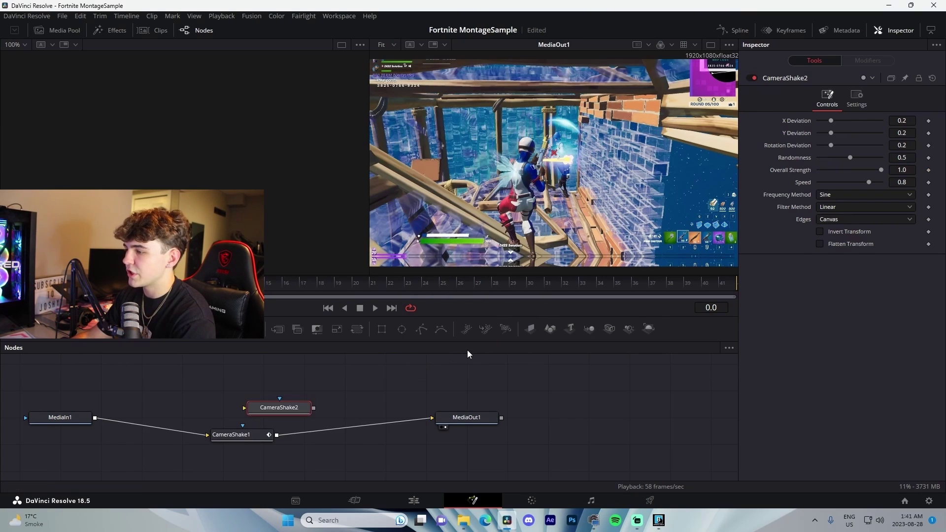
drag(281, 408, 335, 432)
drag(232, 422, 182, 425)
drag(336, 432, 277, 429)
click(277, 429)
drag(467, 417, 490, 419)
- Give CameraShake2 no vertical deviation, rotation 0.394, lower strength, speed 0.25 and mirrored edges
drag(831, 133, 655, 137)
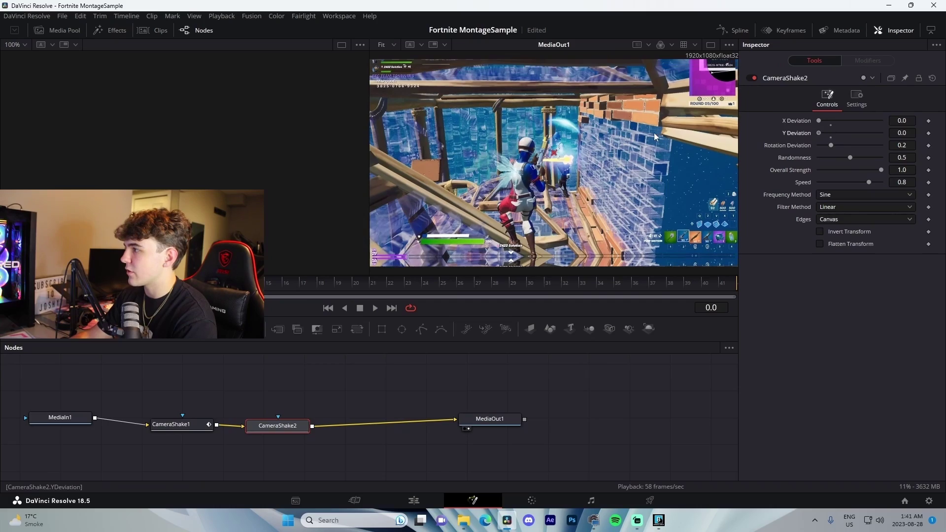
drag(833, 145, 843, 144)
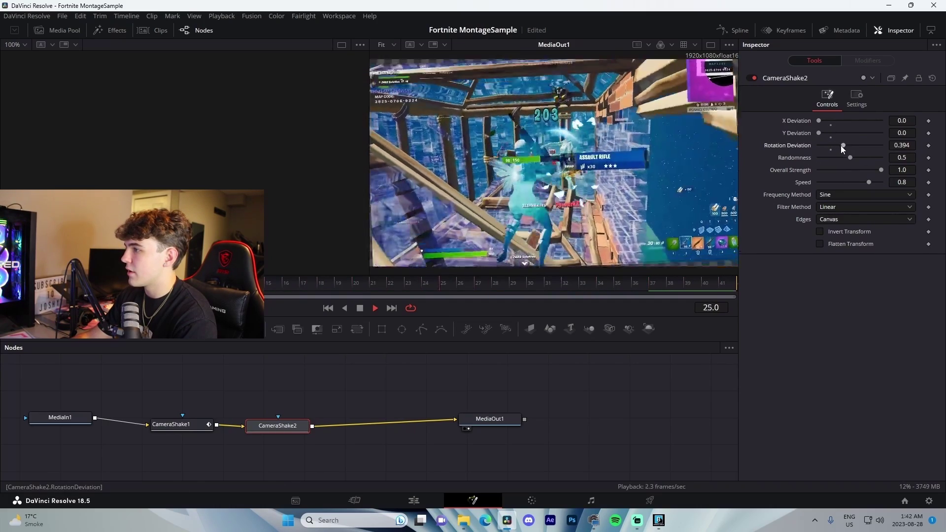
drag(880, 169, 836, 183)
key(space)
text(0.25)
key(Return)
click(841, 219)
click(843, 268)
key(space)
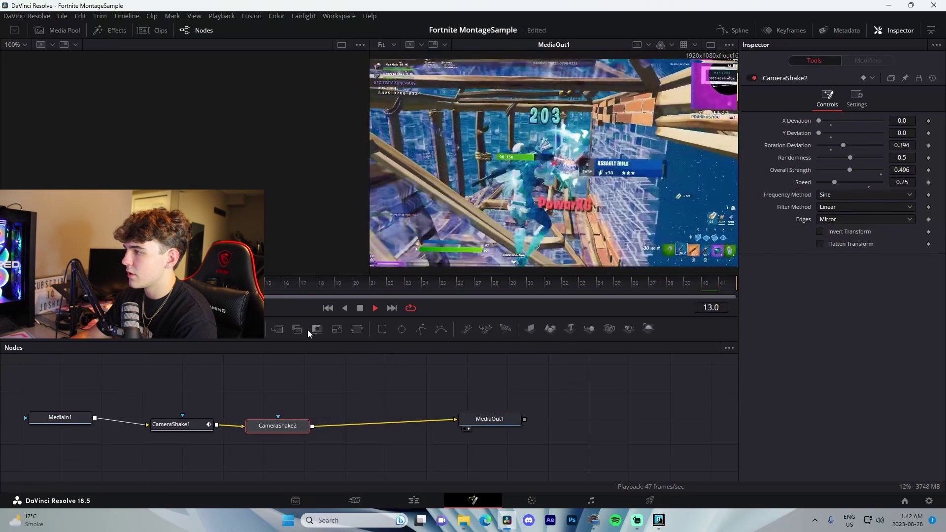
key(space)
- Keyframe CameraShake2's Overall Strength at 0.5 on frame 0 and preview the fade
click(929, 170)
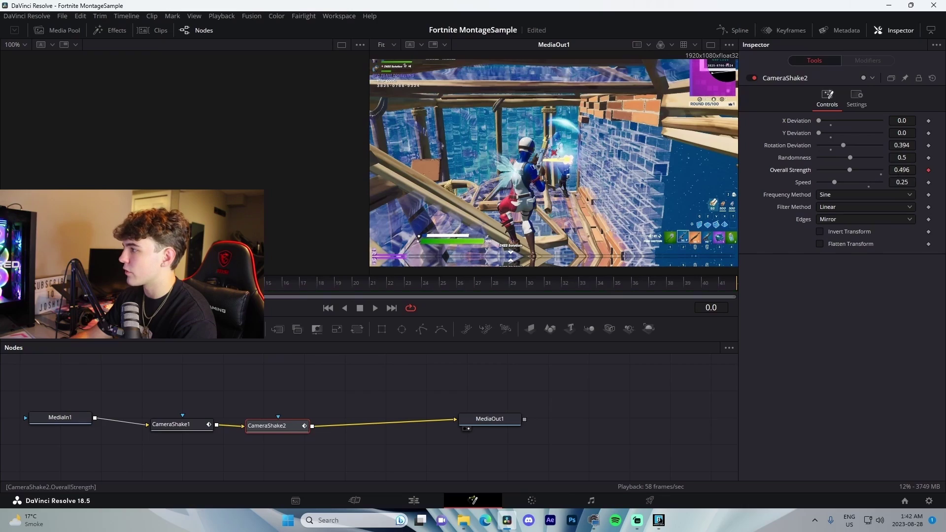
key(Return)
key(End)
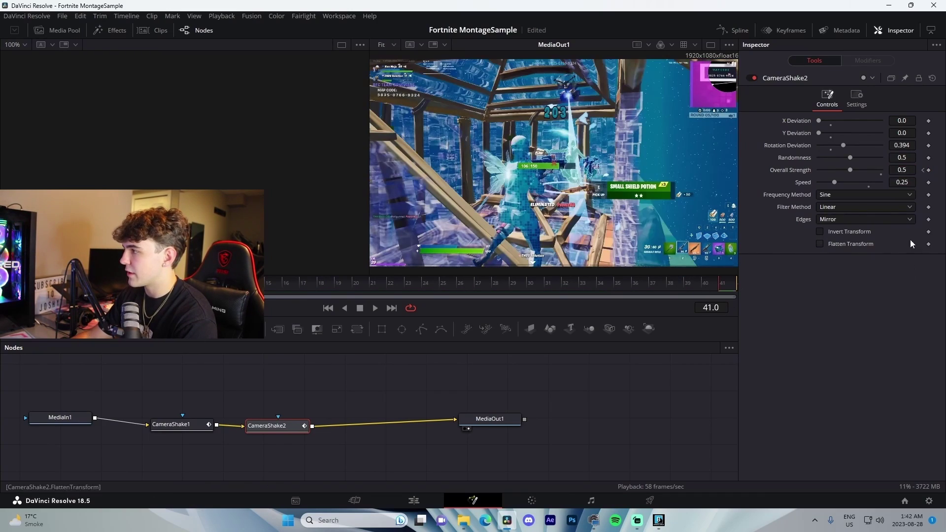
key(space)
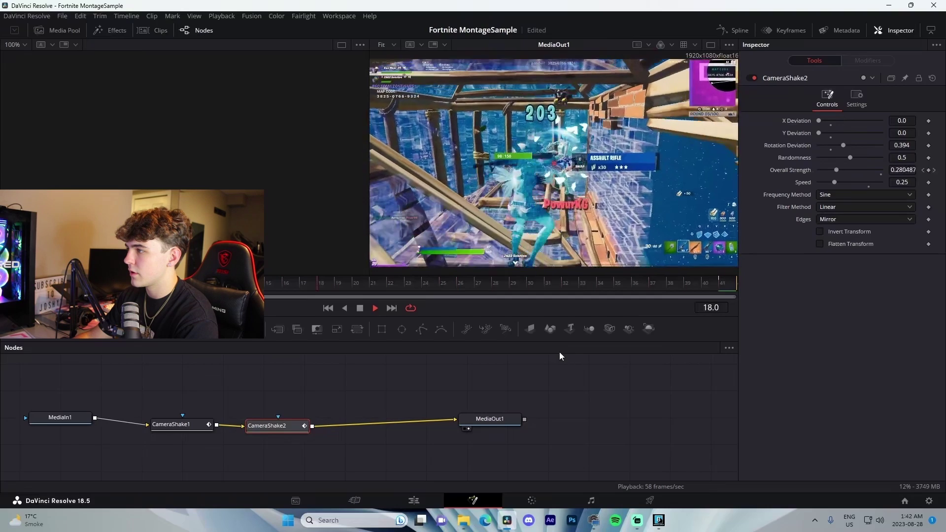
key(space)
drag(560, 352, 560, 359)
key(Home)
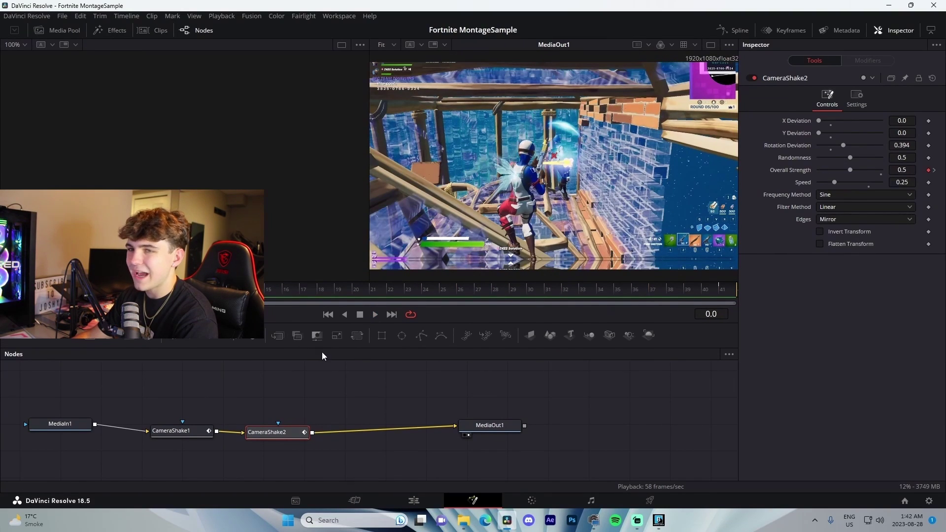
- Add a Glow node after CameraShake2 with glow size 12.6
key(shift+space)
text(glow)
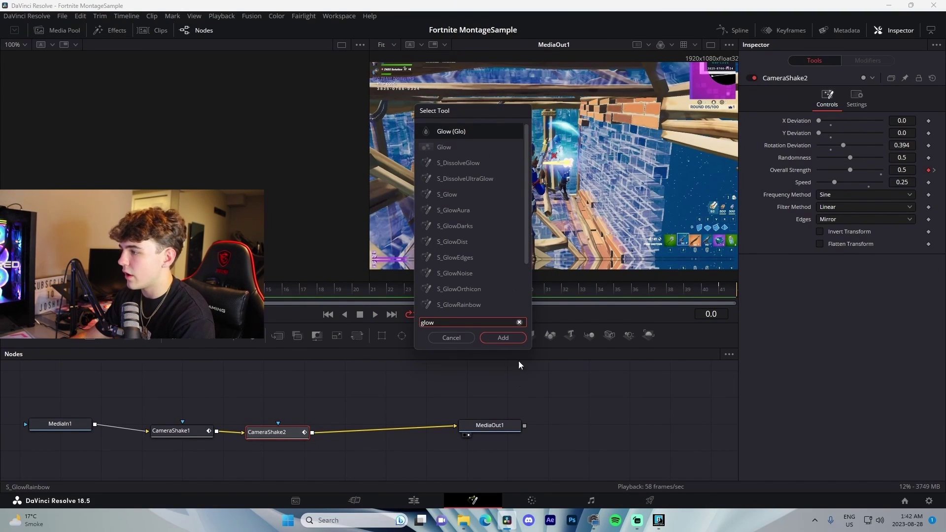
click(503, 339)
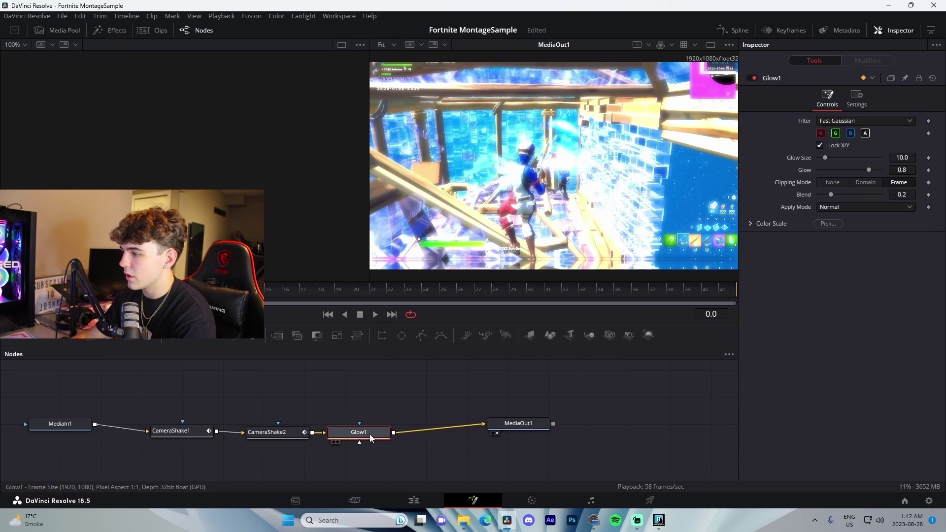
drag(826, 159, 827, 160)
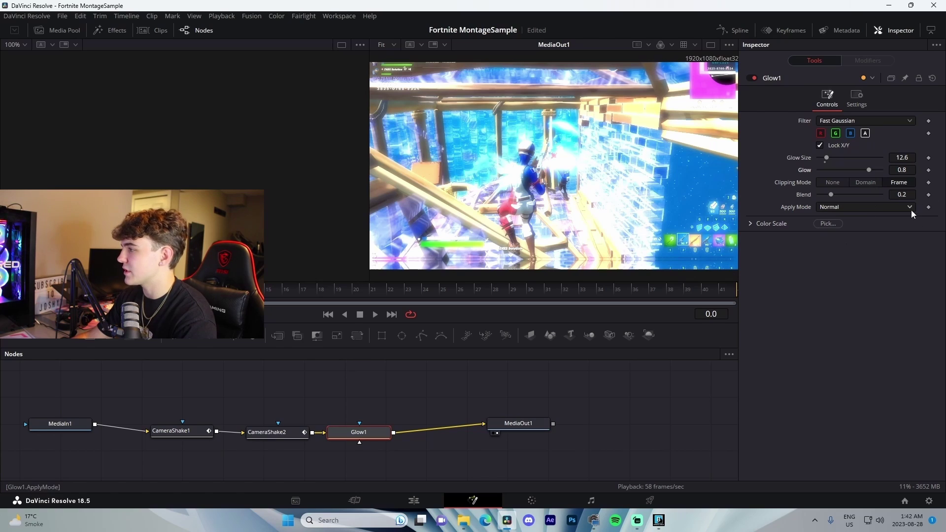
- Keyframe Glow Blend from 0.25 to 0 at the end, then select the three effect nodes
click(929, 195)
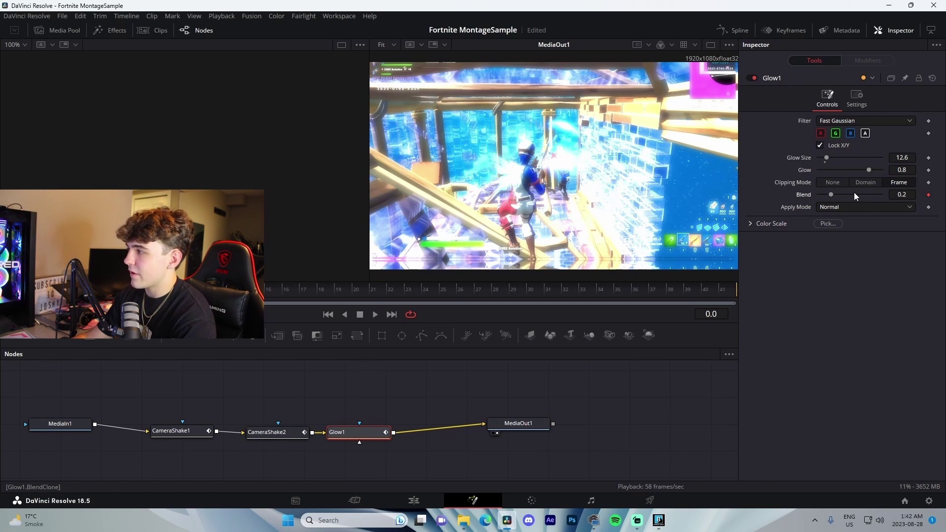
key(BackSpace)
text(3)
key(Tab)
click(902, 195)
key(Return)
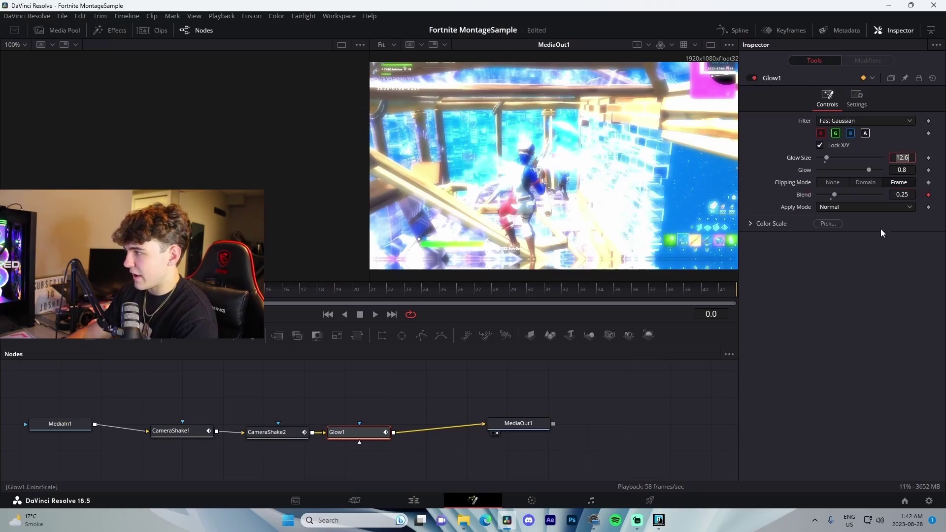
drag(505, 295, 737, 295)
key(space)
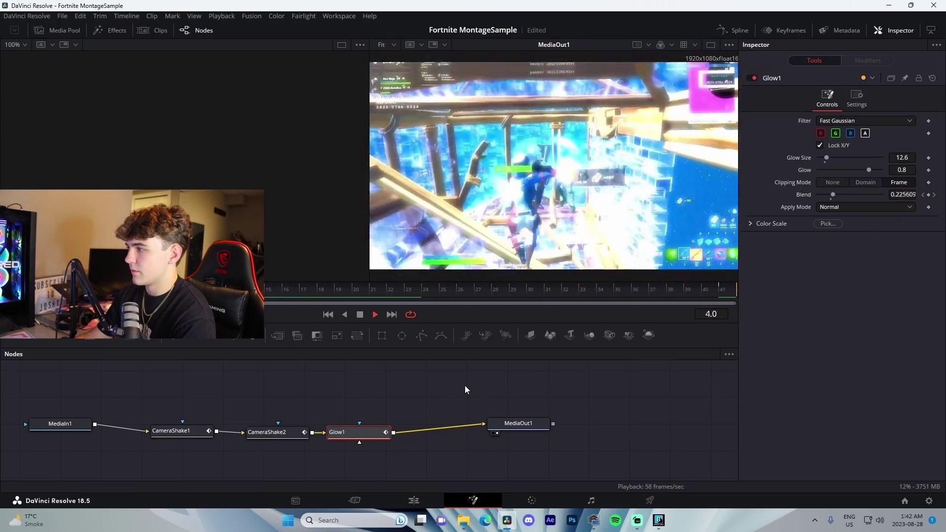
key(space)
drag(367, 465, 168, 458)
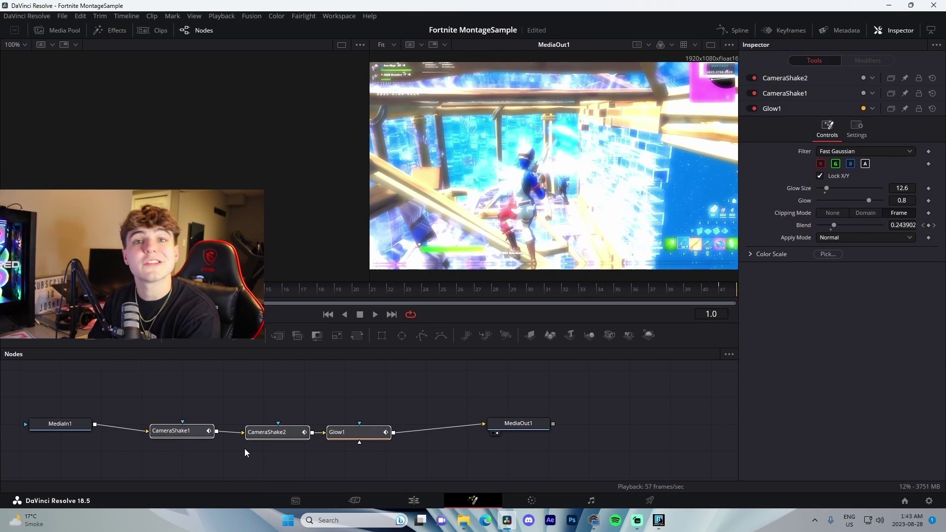
- Copy the adjustment clip later on Video 2, cut it at 01:00:07:23 and delete the rest
click(414, 501)
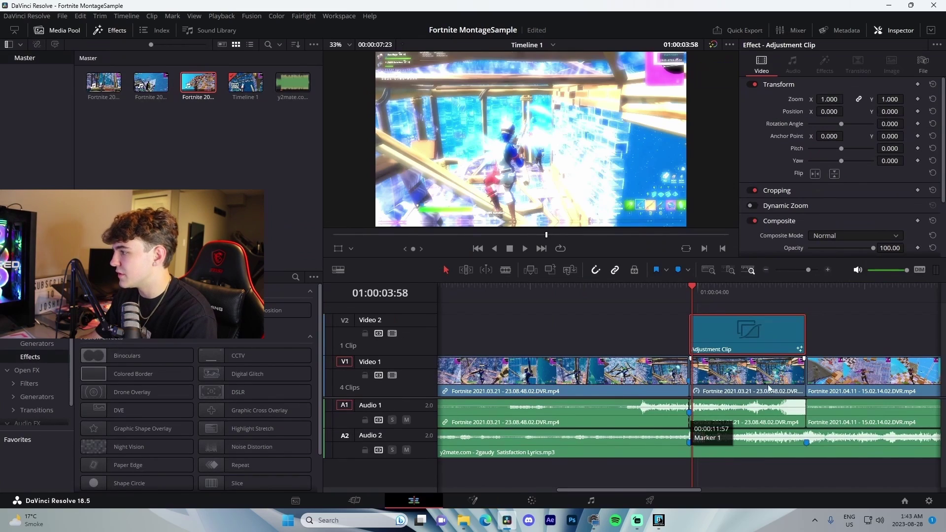
drag(681, 309, 689, 336)
key(b)
click(700, 338)
key(Delete)
key(a)
drag(591, 296, 682, 307)
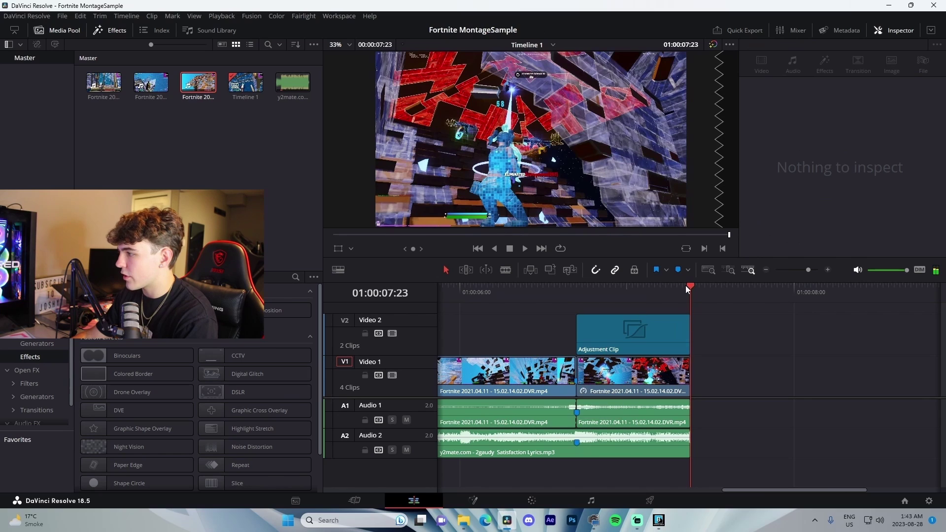
click(593, 328)
- Paste the camera shake and glow nodes into the new clip and wire Glow1 to MediaOut1
click(473, 500)
key(ctrl+v)
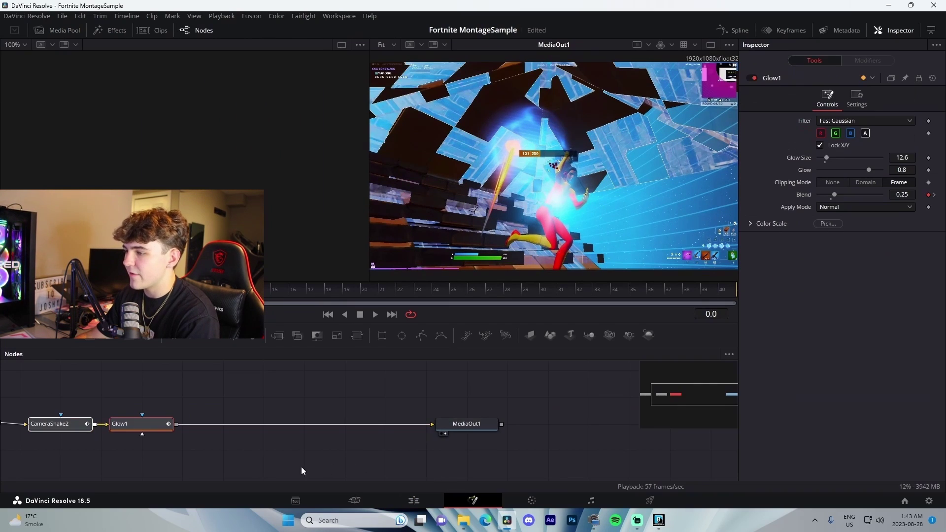
drag(295, 424, 140, 447)
drag(382, 449, 432, 425)
key(space)
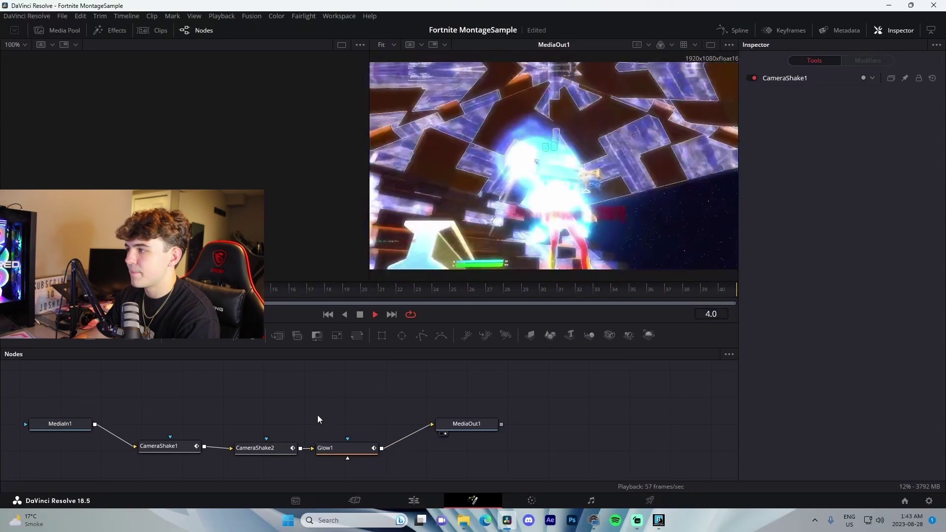
key(space)
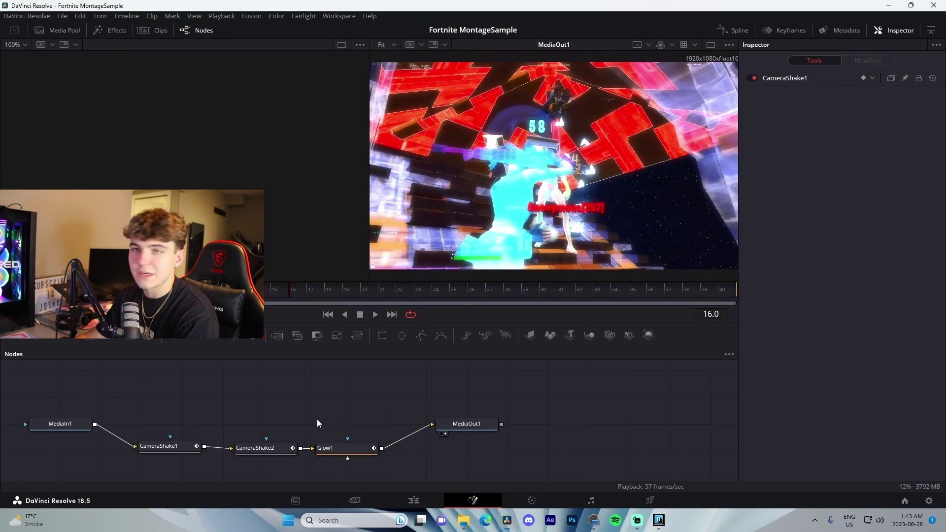
click(415, 502)
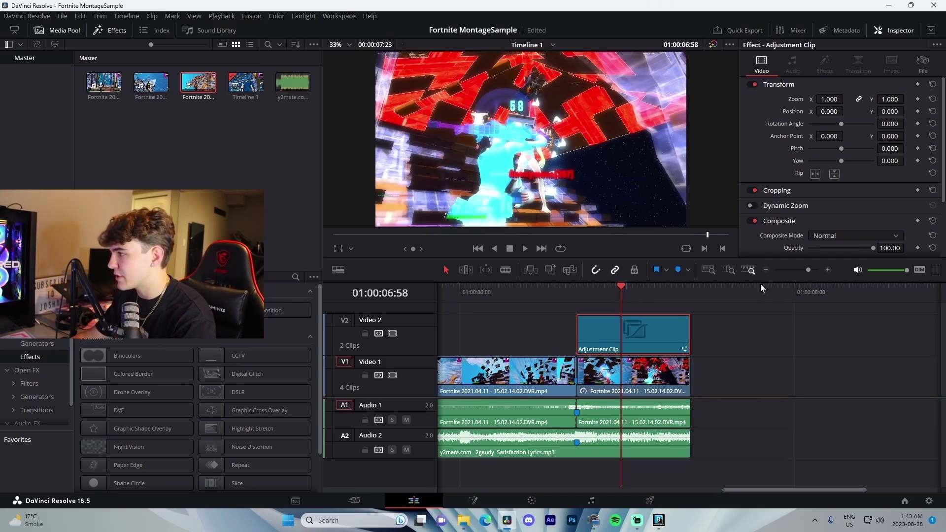
- Play back the adjusted section and park at the start of the 2021.04.11 clip
scroll(706, 303, down, 2)
scroll(565, 322, left, 3)
click(633, 289)
key(space)
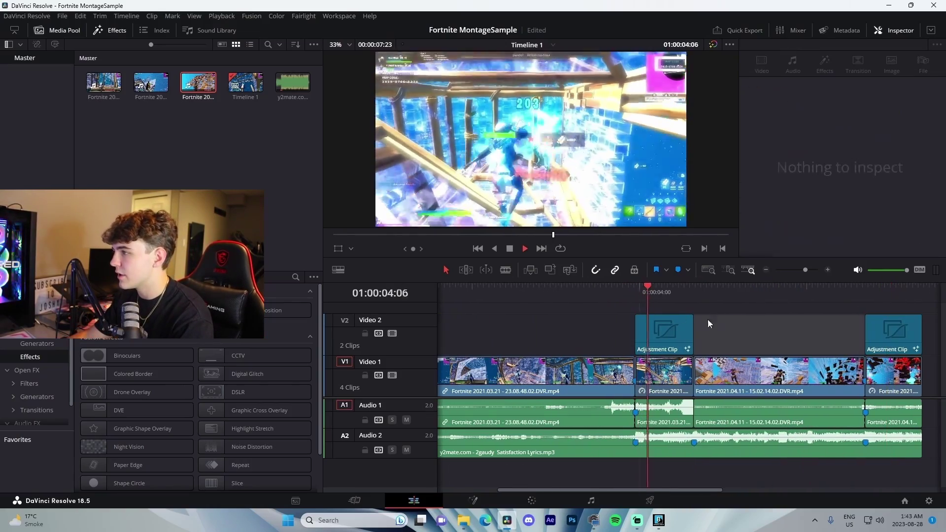
scroll(759, 333, right, 1)
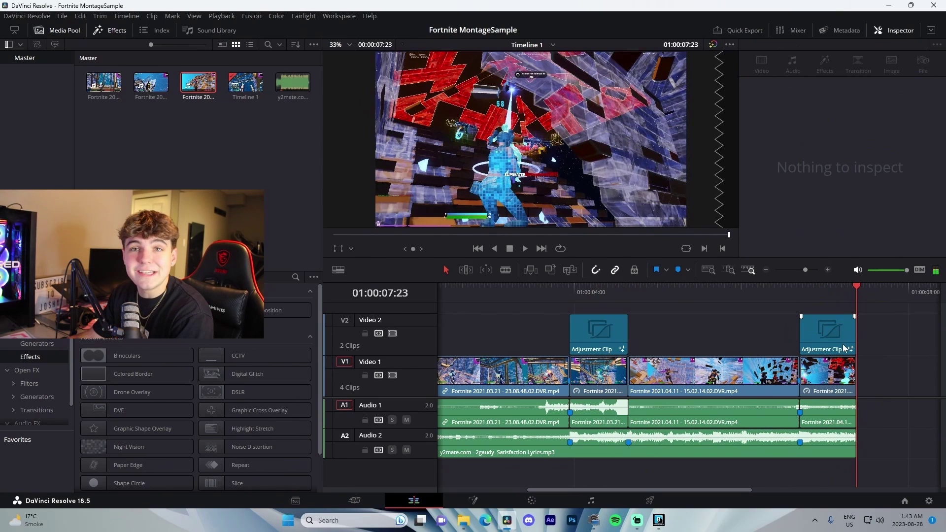
key(Up)
key(Up)
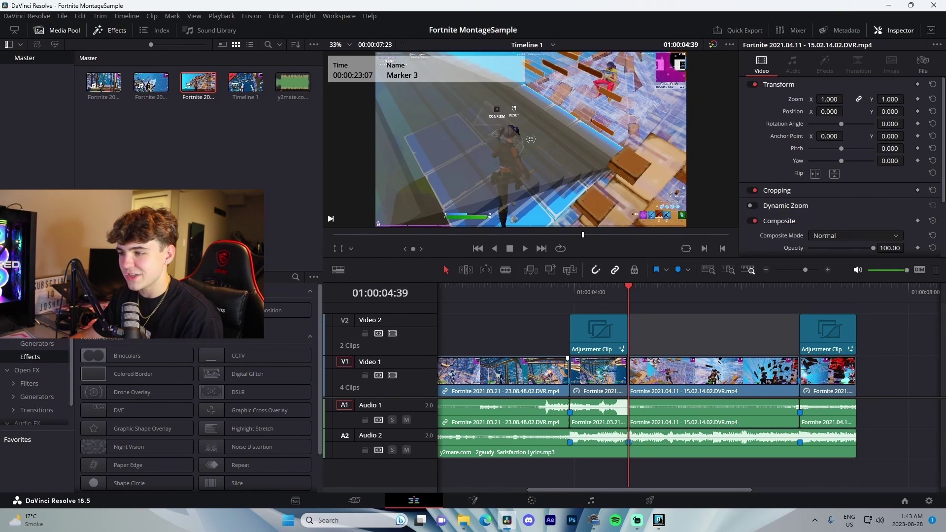
- Add a Cross Dissolve at the Video 1 cut at 01:00:04:39 and preview it
click(37, 304)
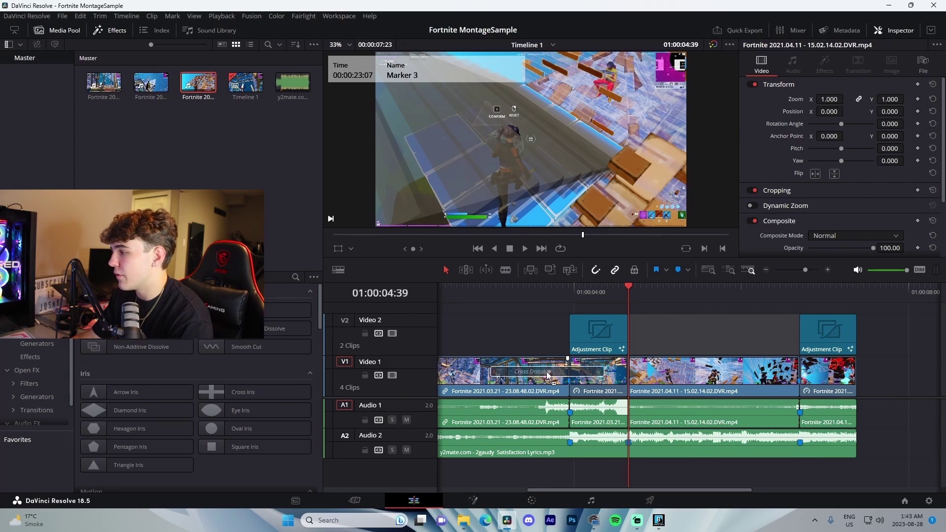
drag(548, 375, 628, 375)
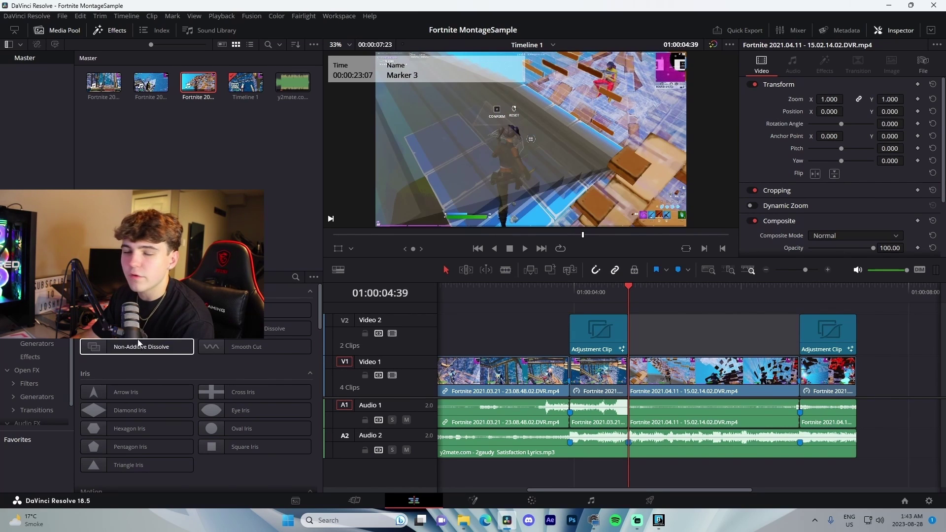
drag(137, 329, 683, 367)
key(space)
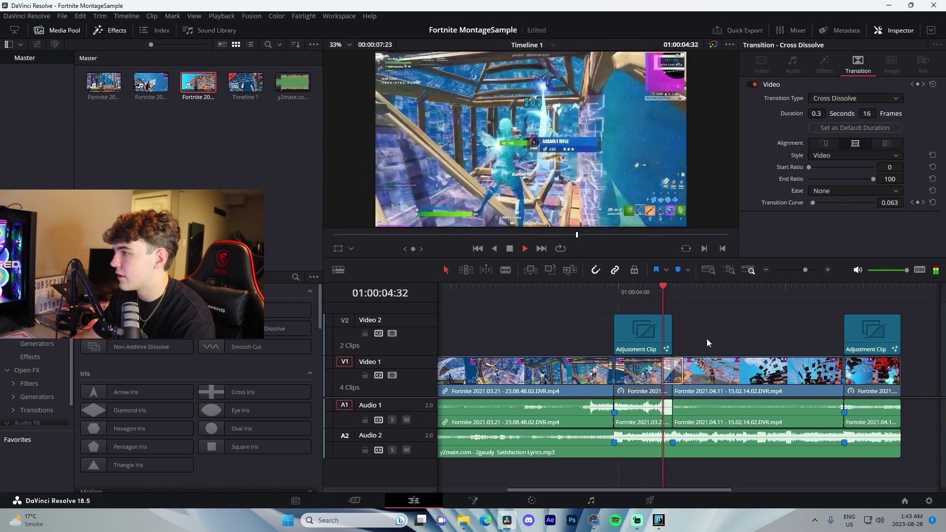
key(Delete)
- Try Additive and Non-Additive Dissolves at the cut, then remove the dissolve
key(space)
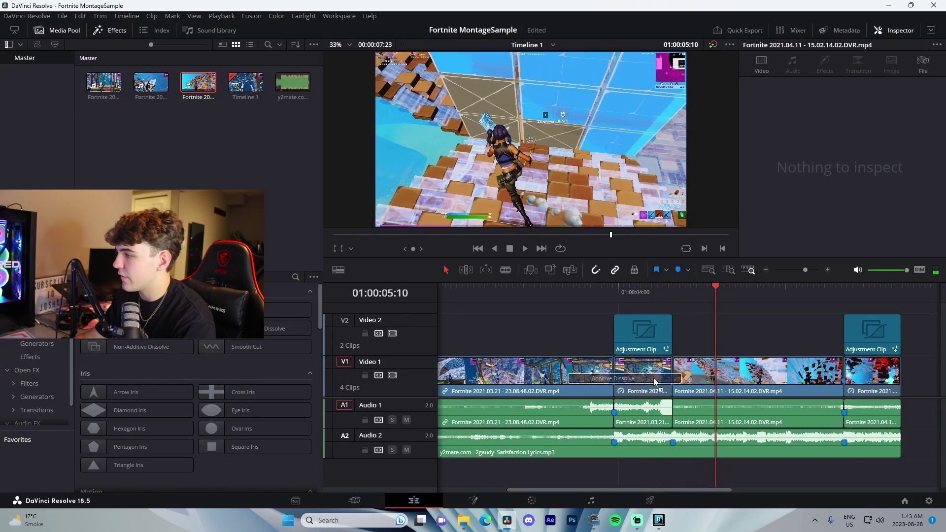
drag(655, 382, 711, 374)
key(space)
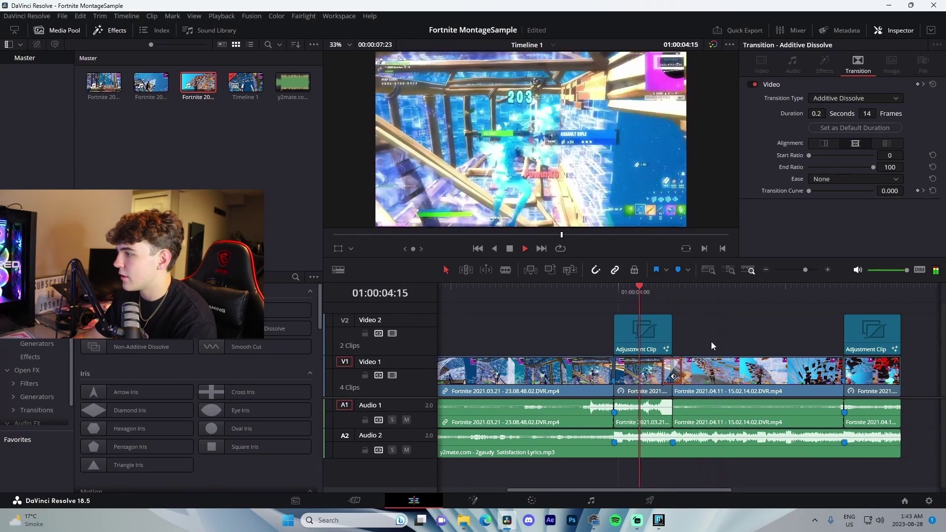
key(space)
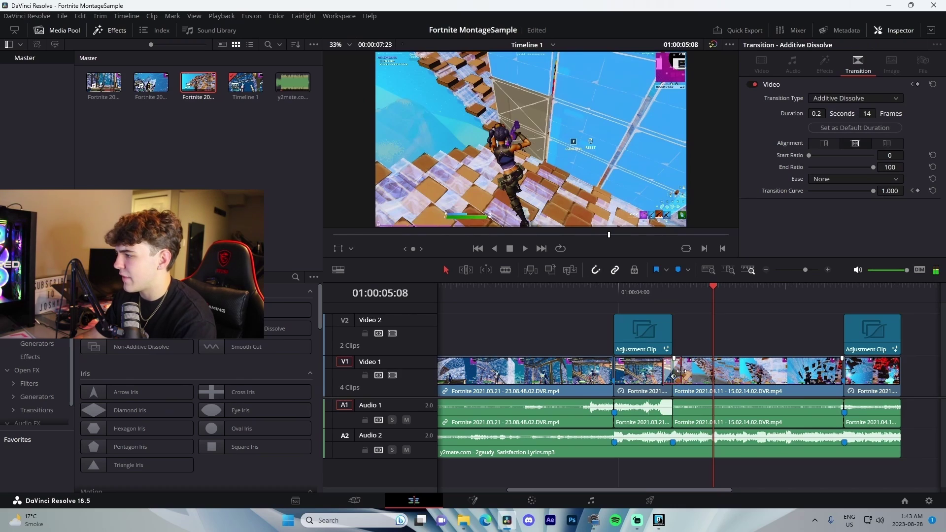
drag(141, 347, 676, 369)
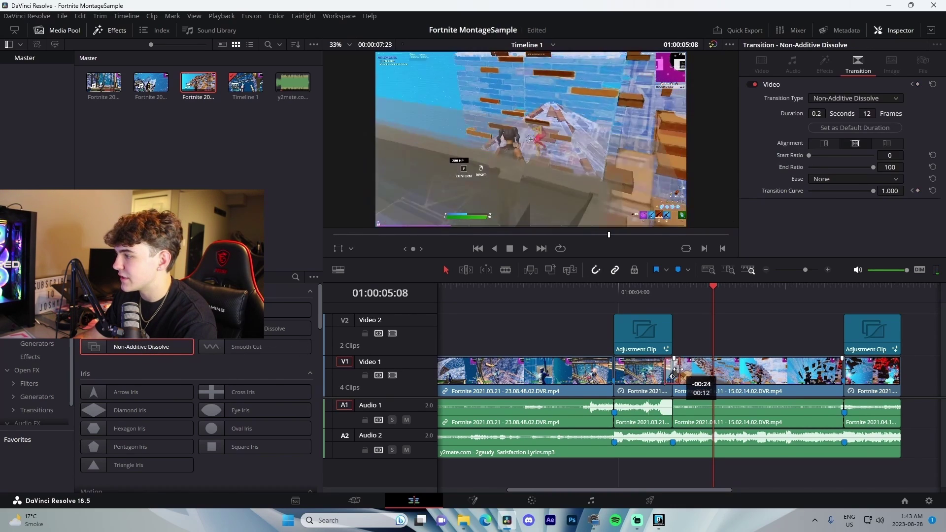
click(710, 336)
key(/)
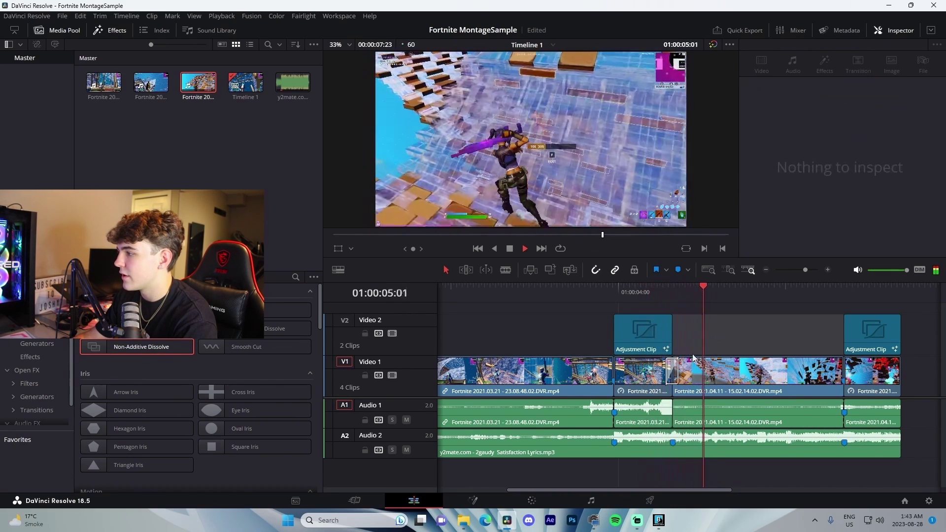
key(Delete)
- Put a 16-frame Zoom In transition on the Video 1 cut and preview it
scroll(171, 378, down, 8)
drag(156, 428, 155, 422)
drag(254, 412, 673, 375)
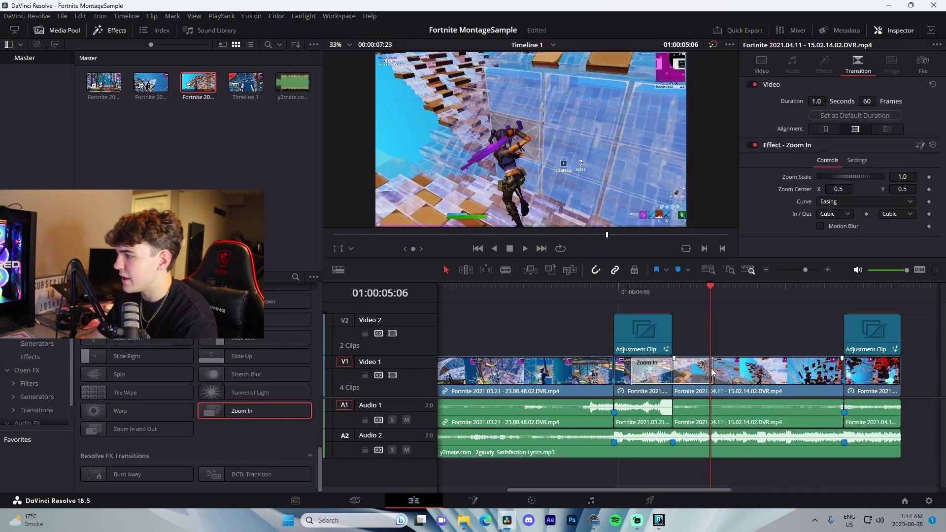
click(613, 289)
click(702, 328)
key(space)
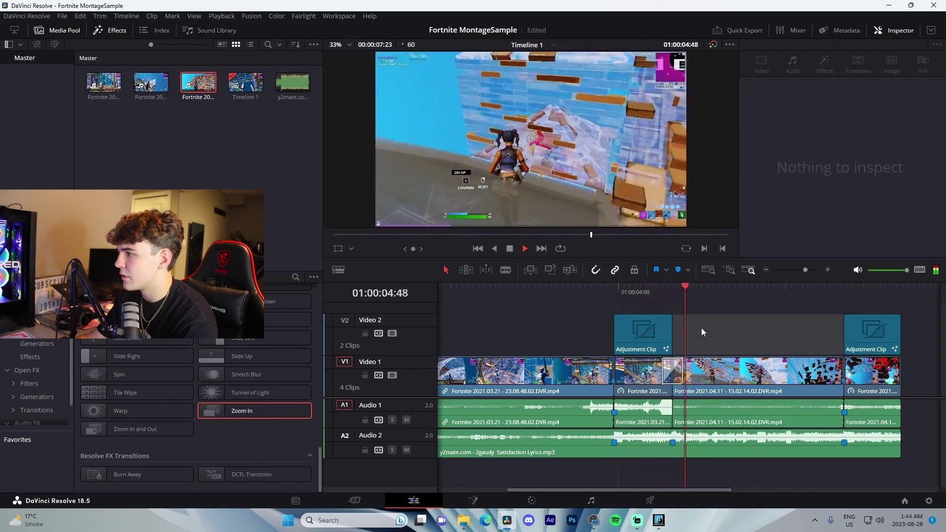
key(space)
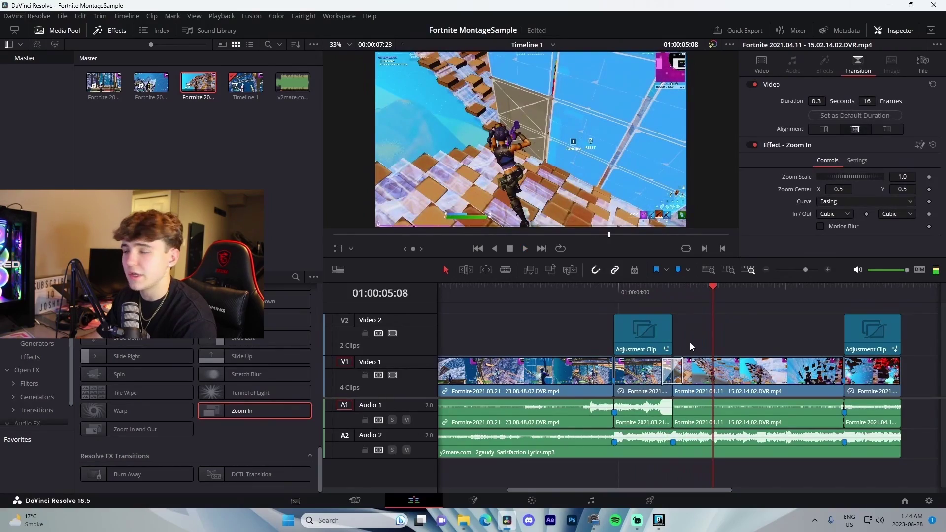
click(621, 291)
key(space)
click(767, 270)
key(space)
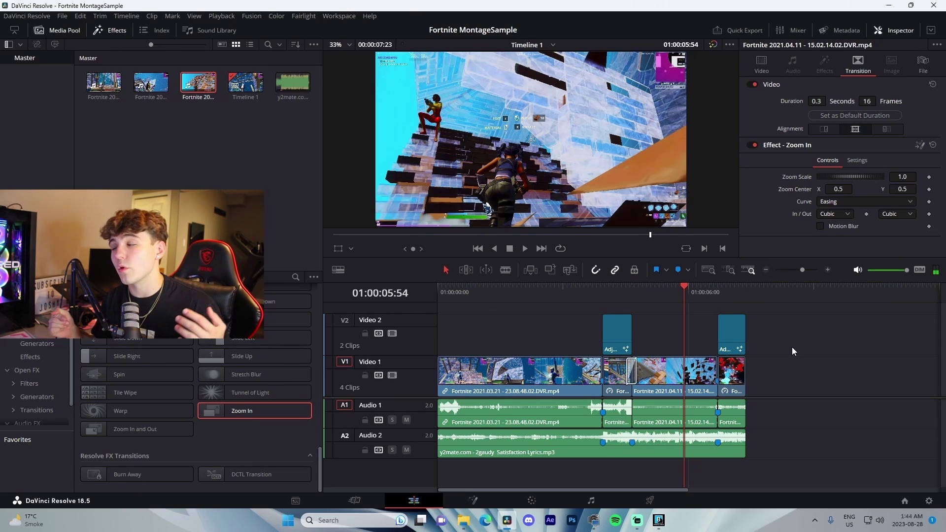